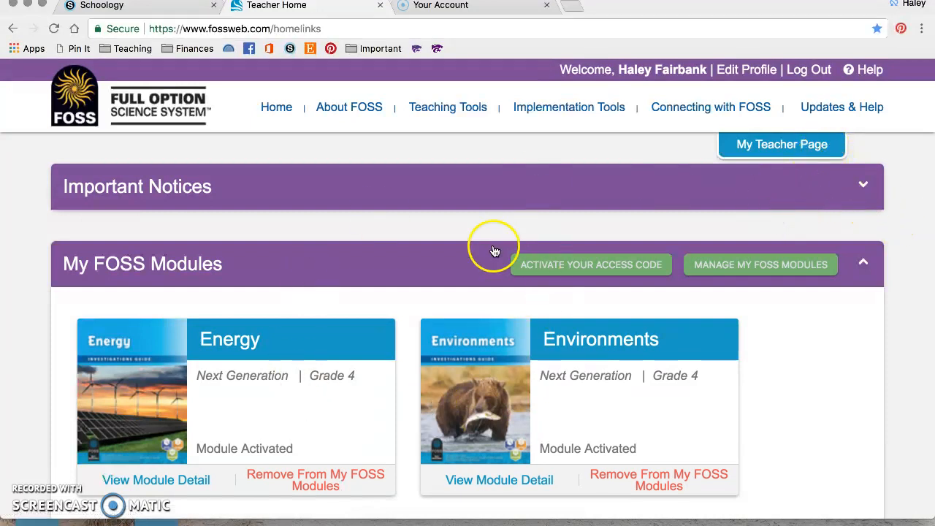
# Scroll past the module cards to the My Class Pages section showing Kaus 18-19.
pyautogui.scroll(-4, 719, 326)
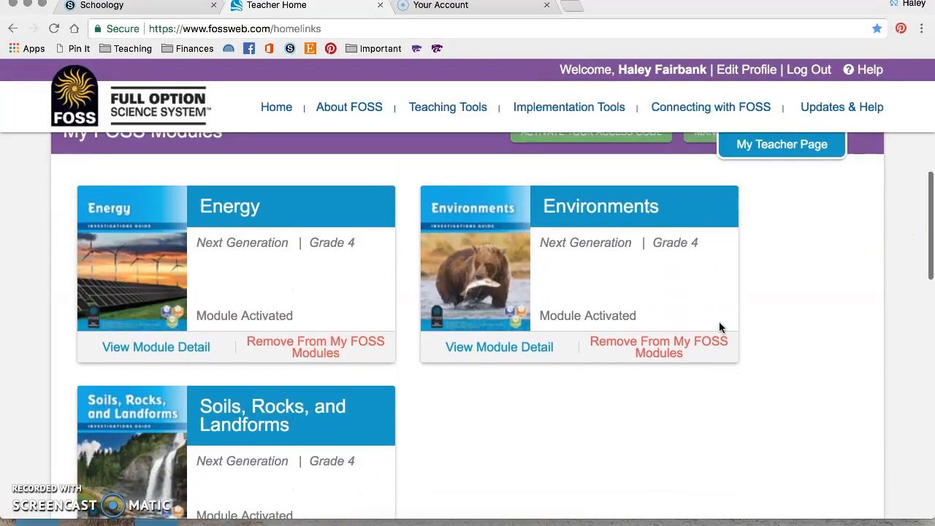
pyautogui.scroll(-12, 719, 326)
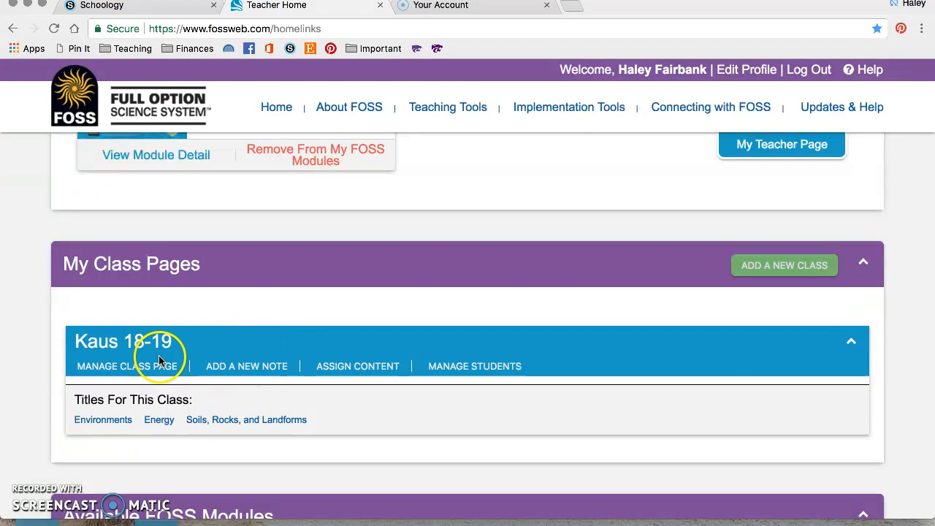
pyautogui.click(765, 264)
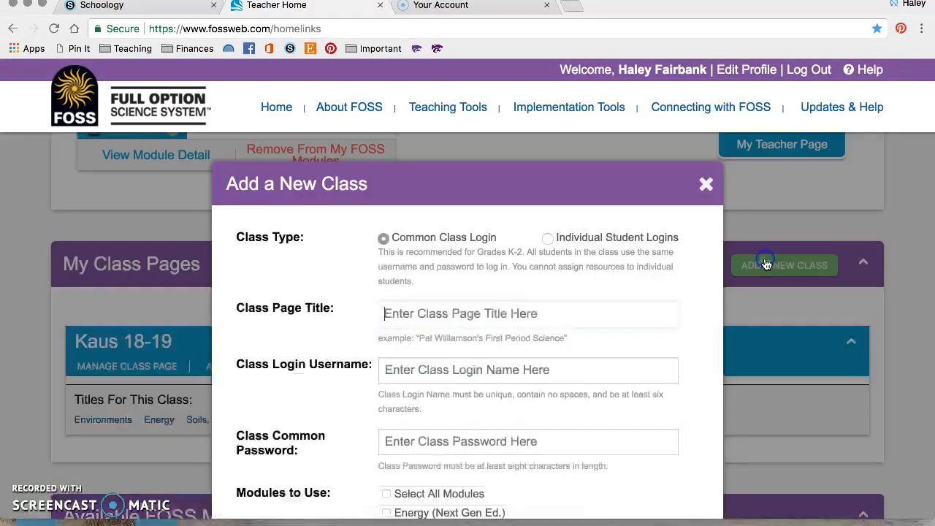
pyautogui.scroll(-2, 590, 282)
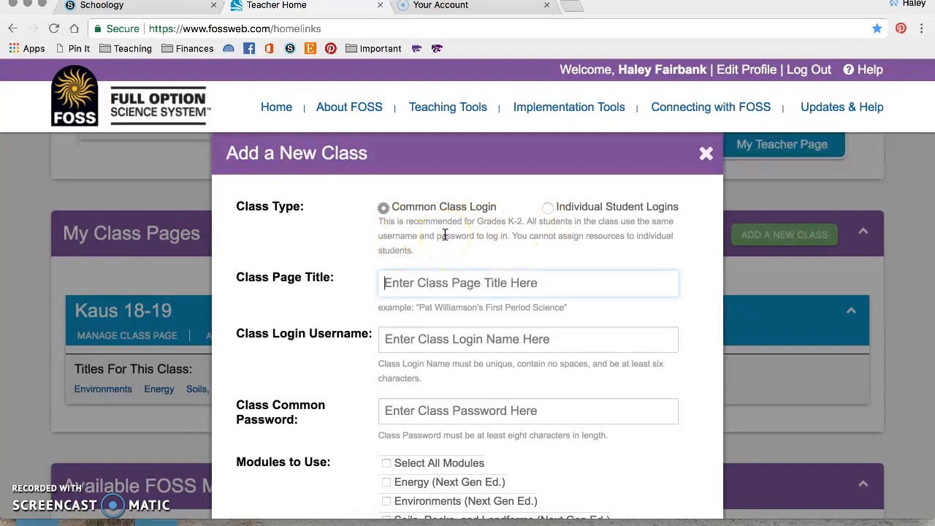
pyautogui.click(549, 209)
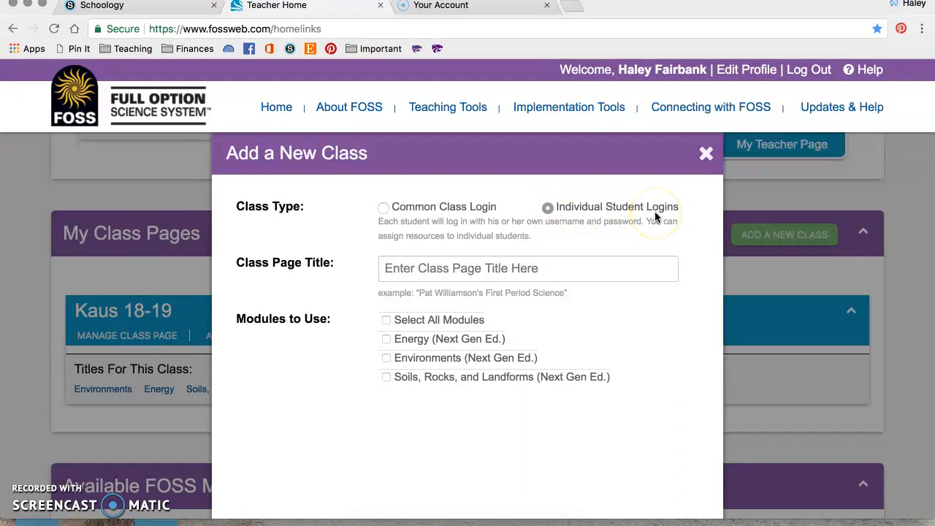
pyautogui.click(557, 270)
pyautogui.write('Kaus 18-19')
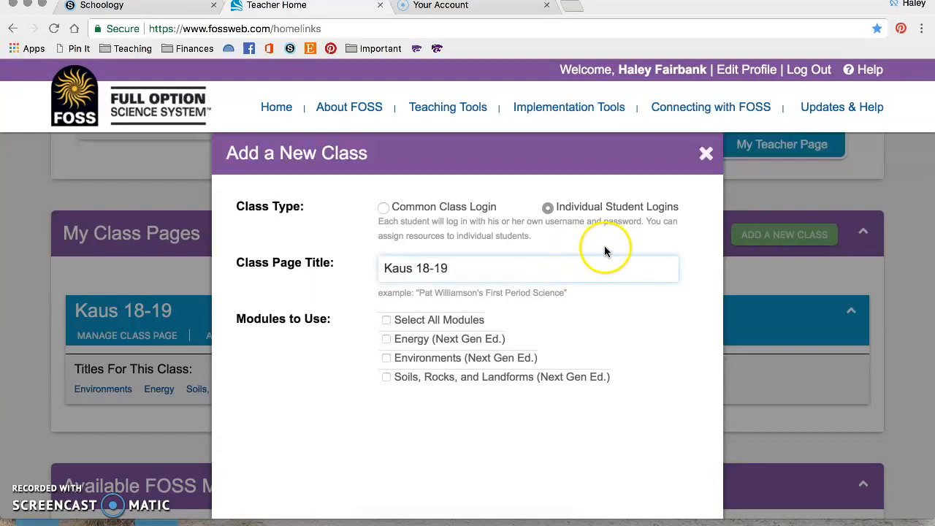
pyautogui.click(388, 322)
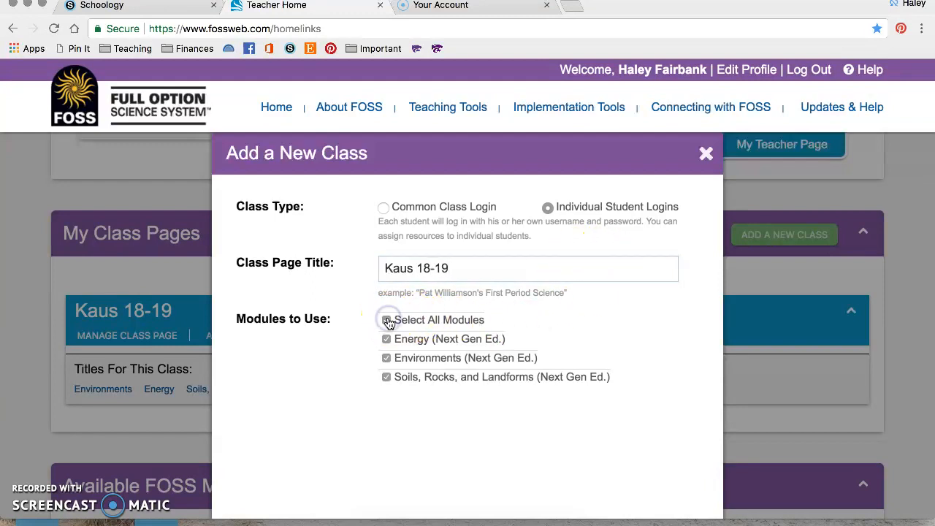
pyautogui.scroll(-5, 389, 323)
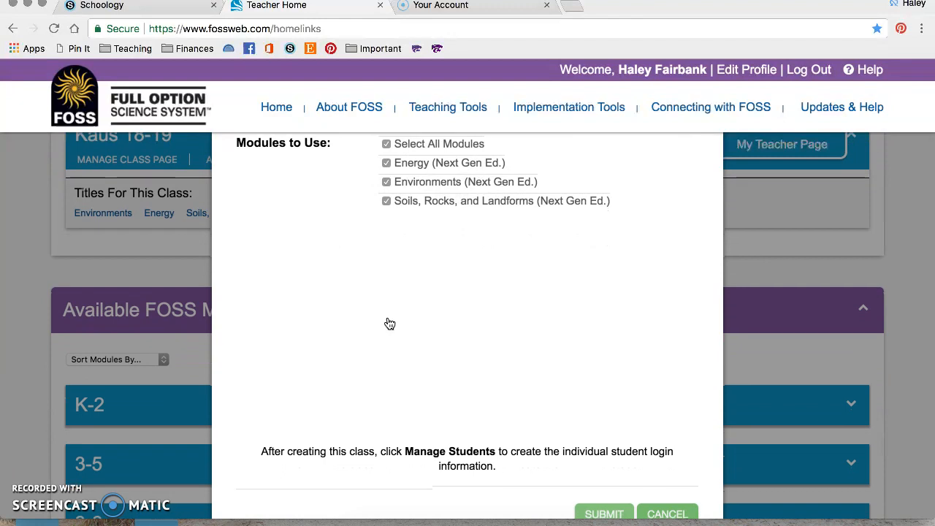
pyautogui.scroll(-1, 389, 323)
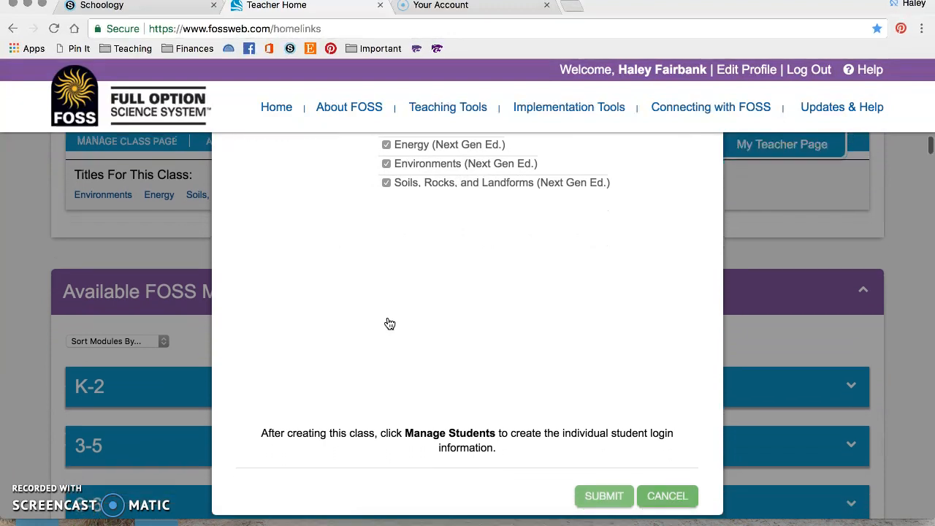
pyautogui.click(666, 495)
pyautogui.scroll(4, 528, 369)
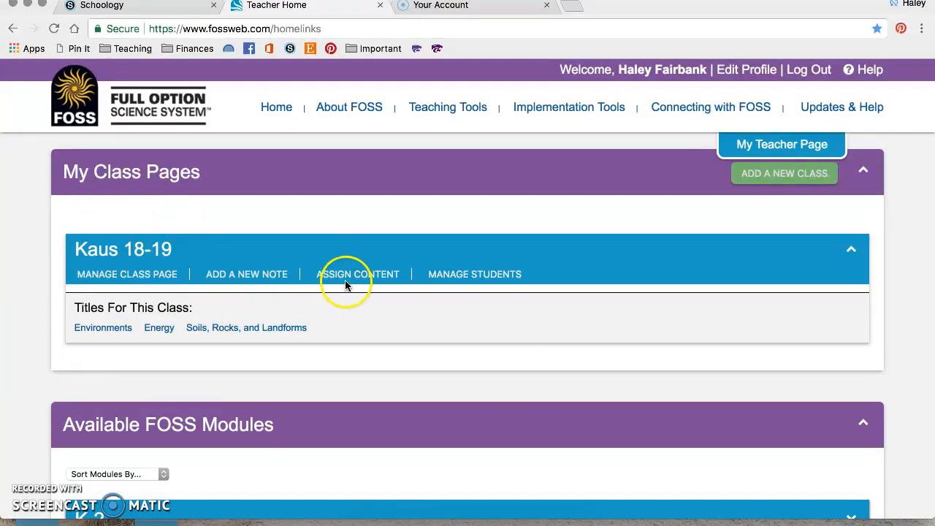
# Review the Kaus 18-19 student roster's names, emails and passwords, then return to My Teacher Page.
pyautogui.click(463, 282)
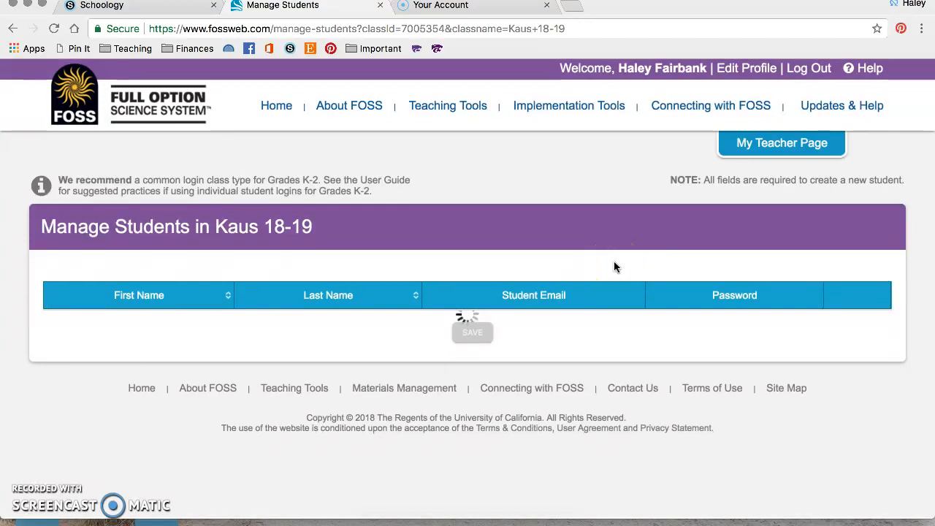
pyautogui.scroll(-5, 613, 262)
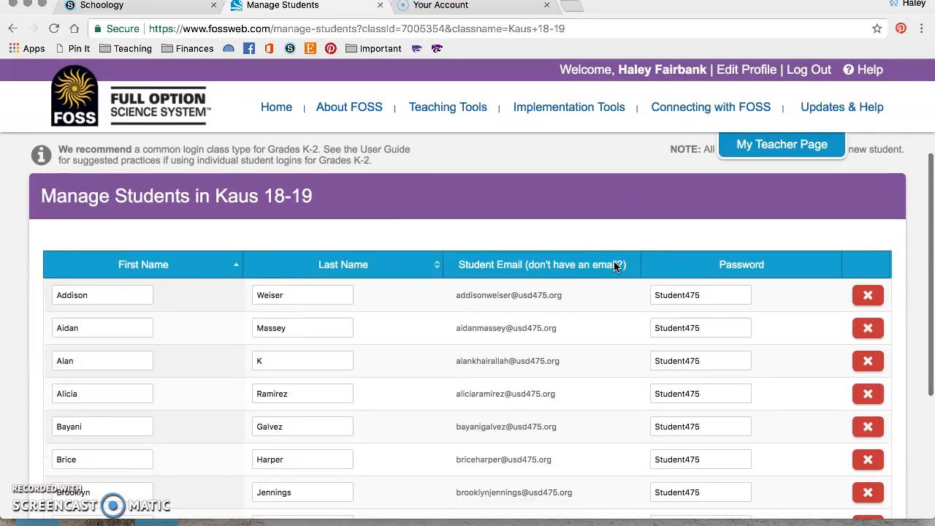
pyautogui.scroll(-5, 614, 266)
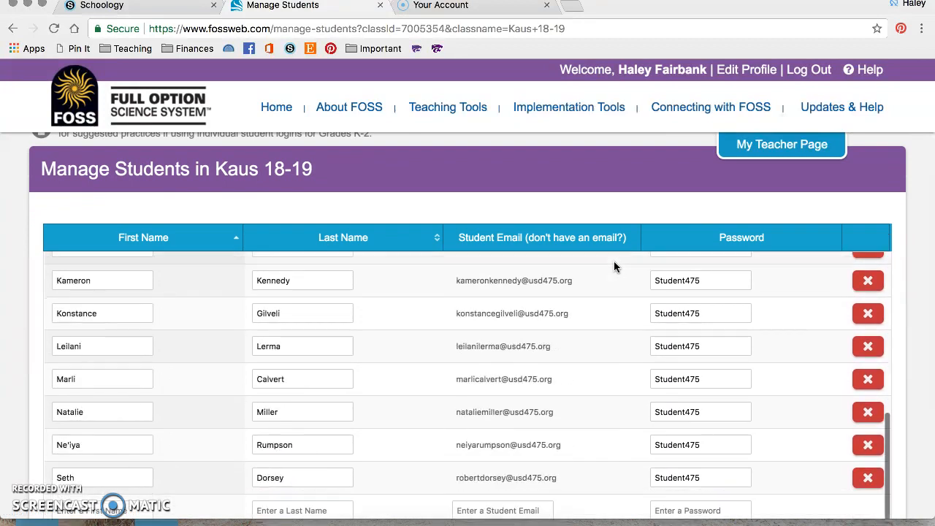
pyautogui.scroll(-3, 534, 409)
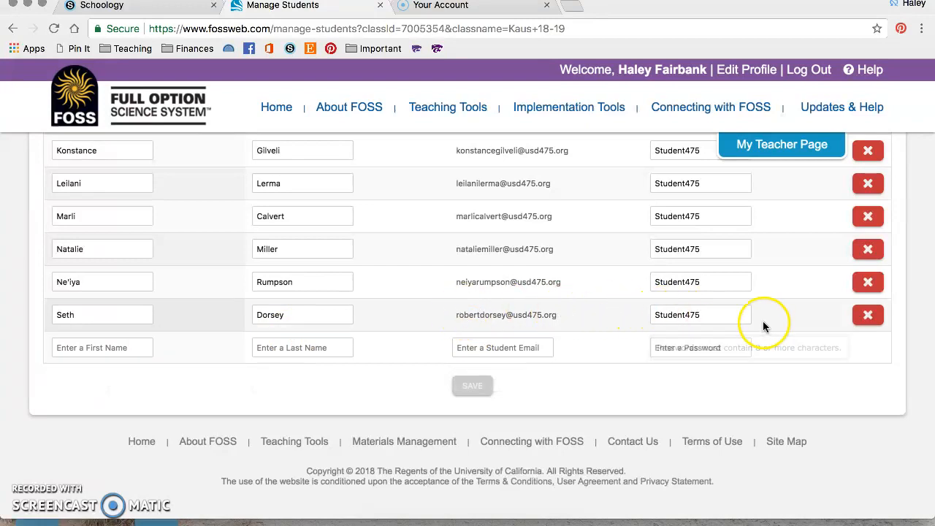
pyautogui.scroll(15, 625, 314)
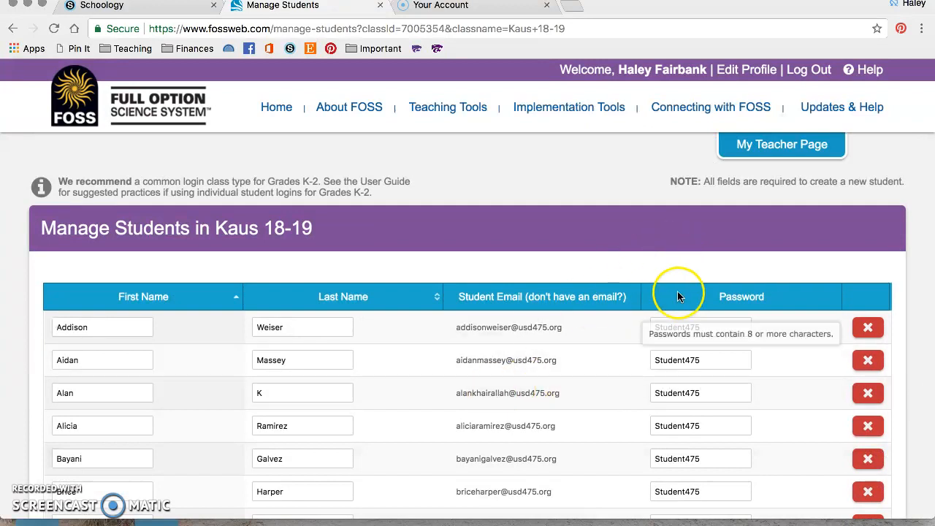
pyautogui.click(763, 152)
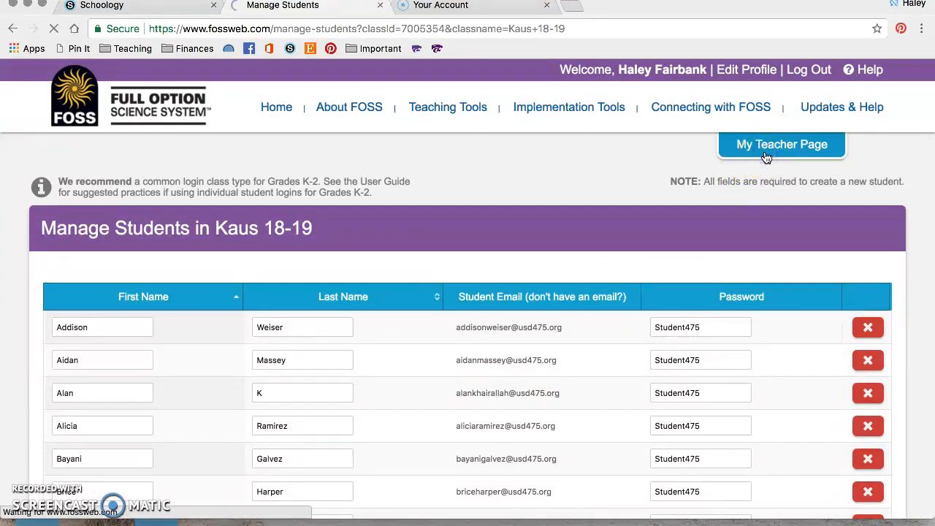
# Start assigning content to Kaus 18-19 and select the Environments module.
pyautogui.scroll(-2, 561, 345)
pyautogui.scroll(-10, 562, 345)
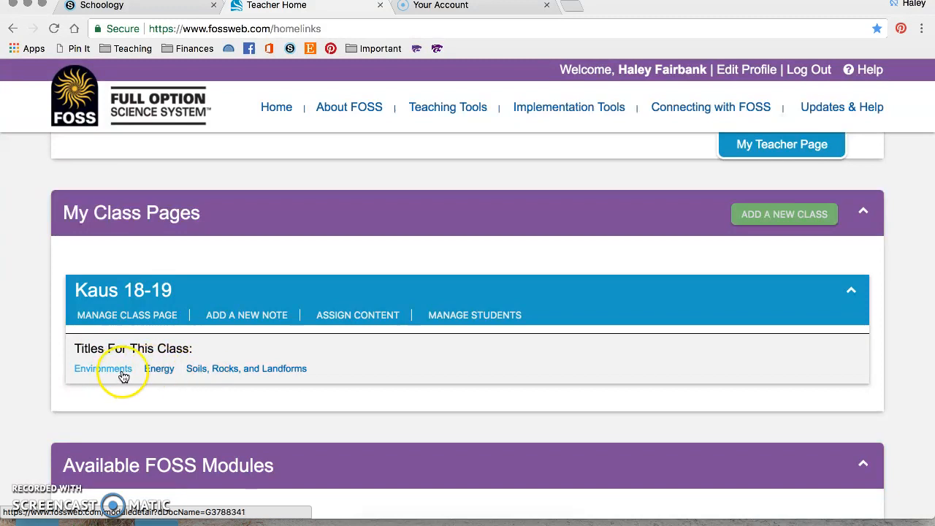
pyautogui.click(331, 321)
pyautogui.scroll(-1, 329, 343)
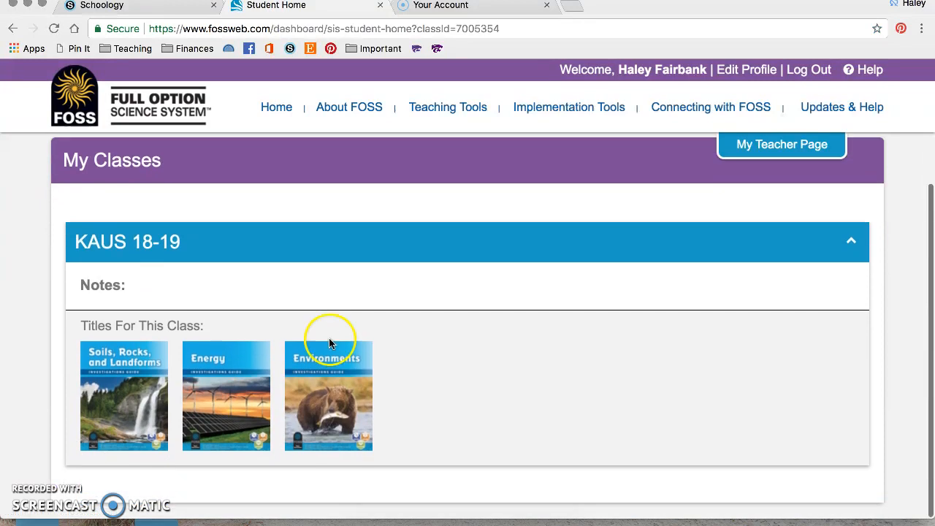
pyautogui.click(325, 355)
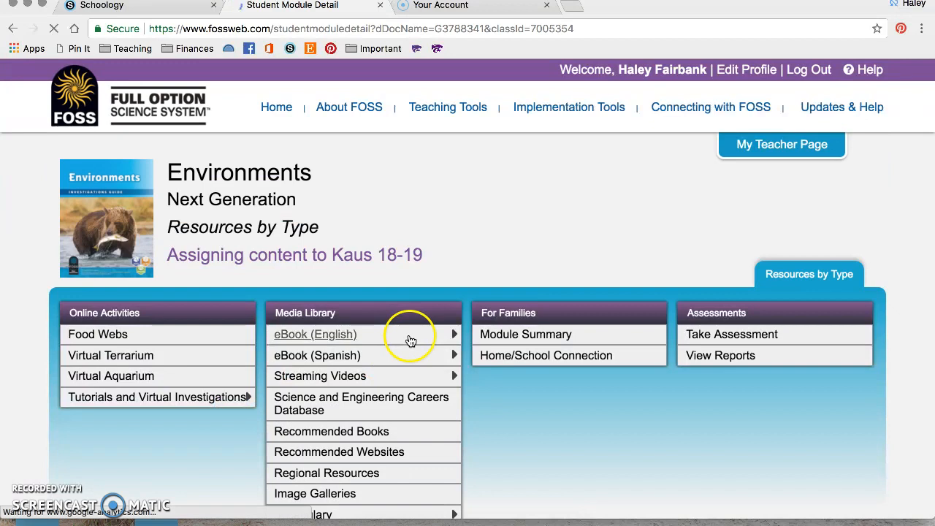
# Expand the eBook (English) and Streaming Videos entries in the Environments Media Library.
pyautogui.scroll(-2, 446, 265)
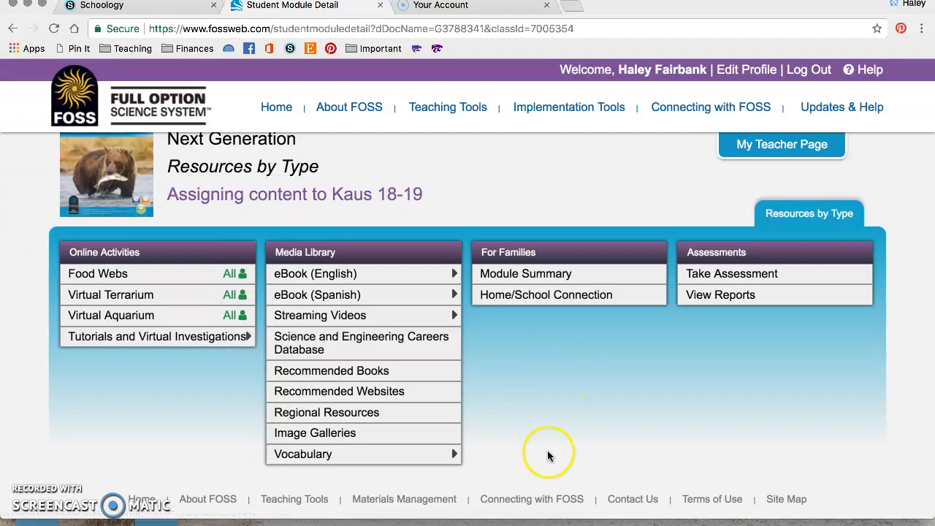
pyautogui.scroll(1, 547, 450)
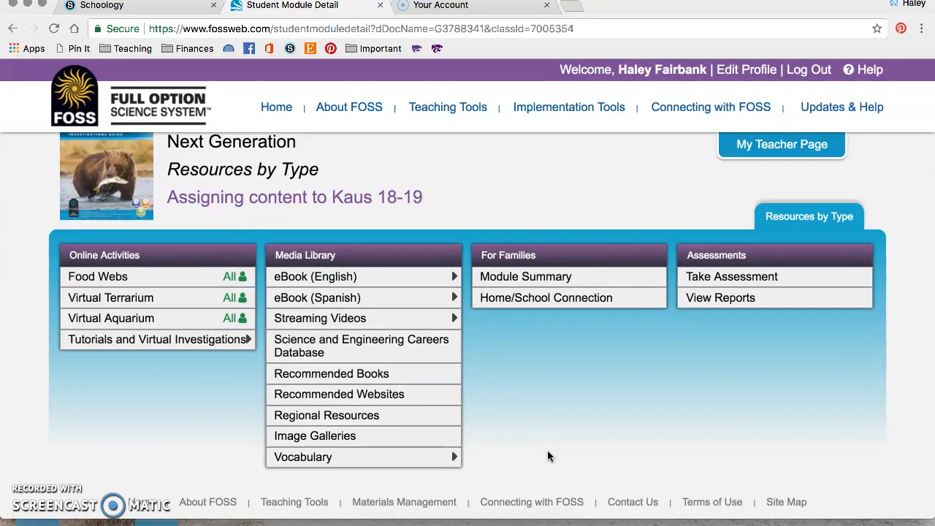
pyautogui.scroll(1, 547, 453)
pyautogui.scroll(1, 547, 450)
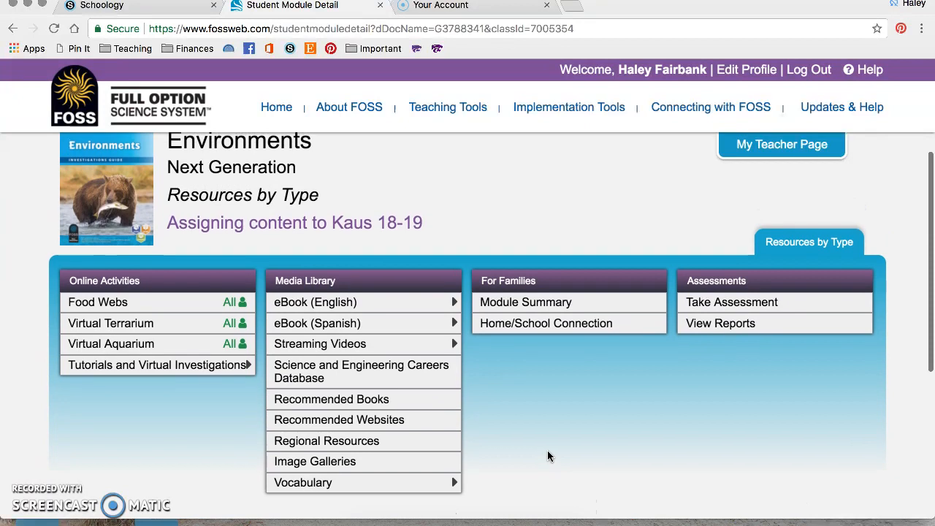
pyautogui.scroll(-1, 547, 449)
pyautogui.scroll(1, 547, 449)
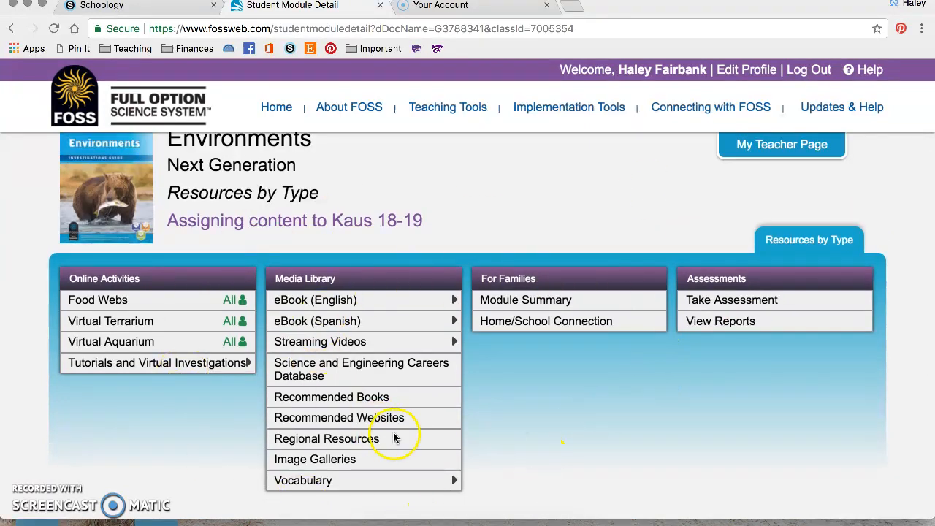
pyautogui.click(324, 303)
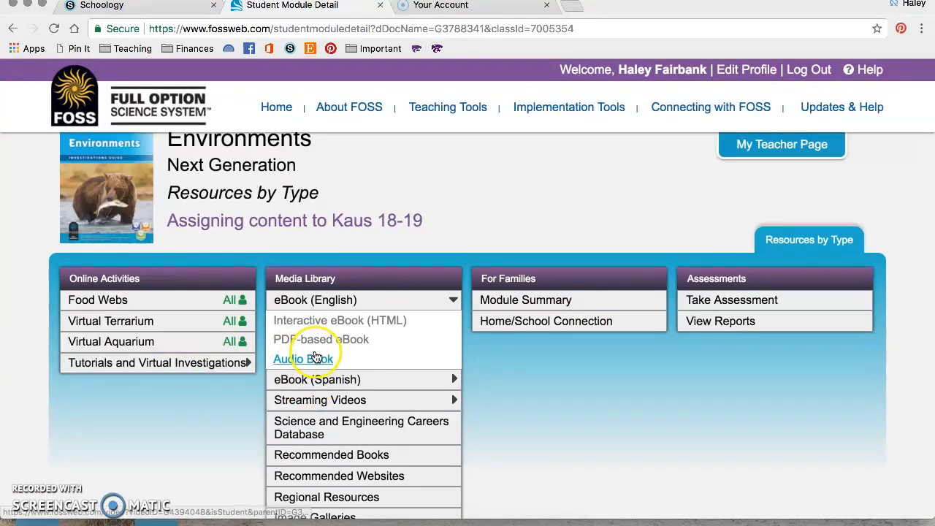
pyautogui.scroll(-3, 438, 409)
pyautogui.click(338, 305)
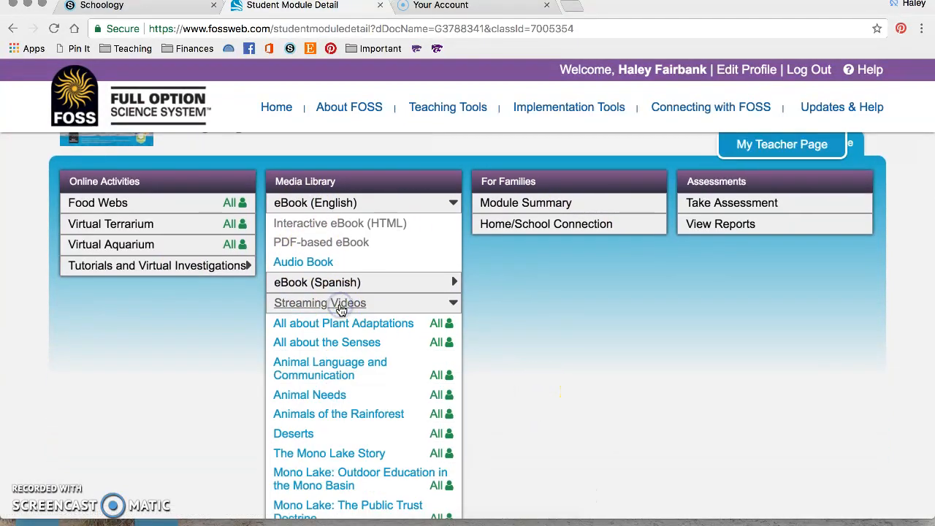
# Open the Science and Engineering Careers Database in a new tab.
pyautogui.scroll(-6, 546, 377)
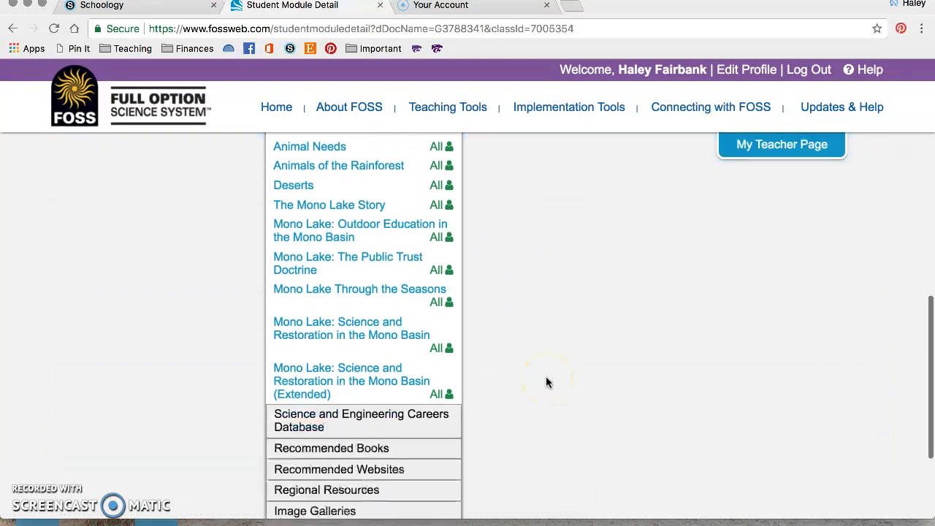
pyautogui.scroll(-2, 547, 381)
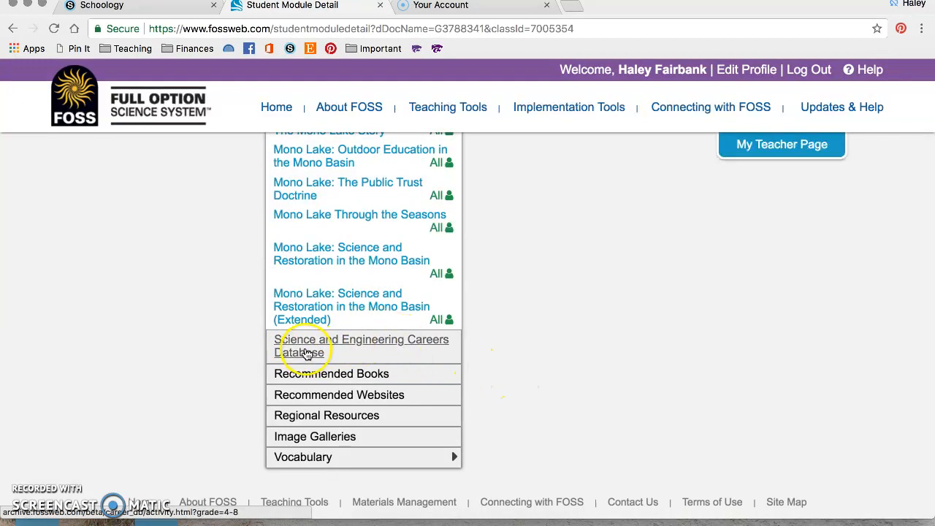
pyautogui.click(350, 347)
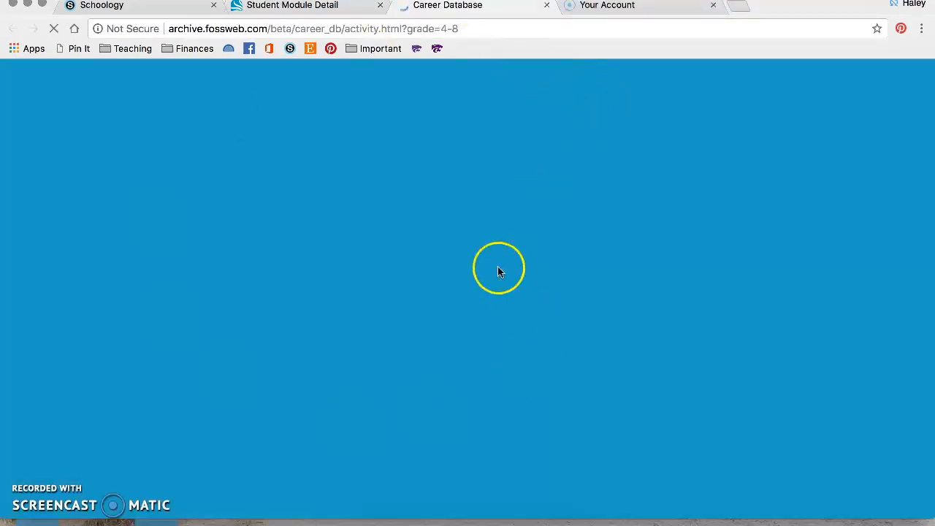
# Look over the loaded Career Database categories, then close its tab.
pyautogui.click(461, 89)
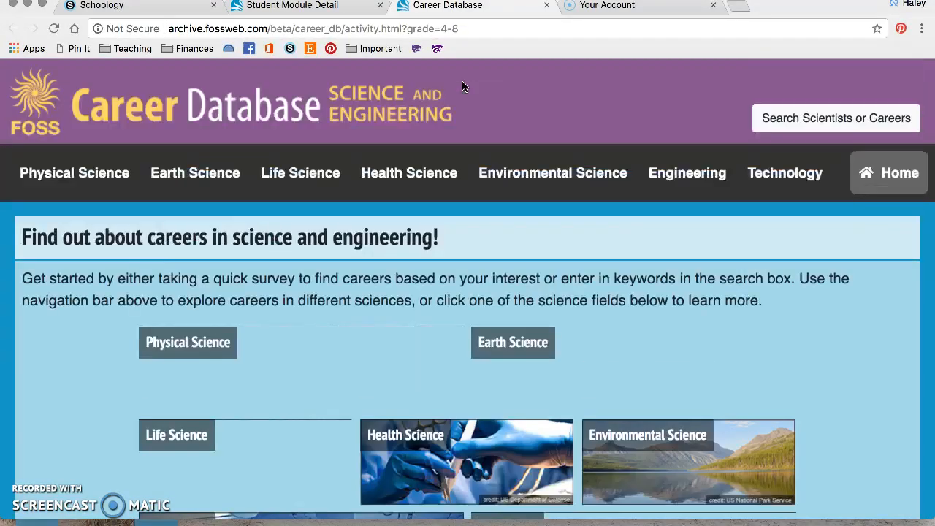
pyautogui.scroll(-2, 504, 312)
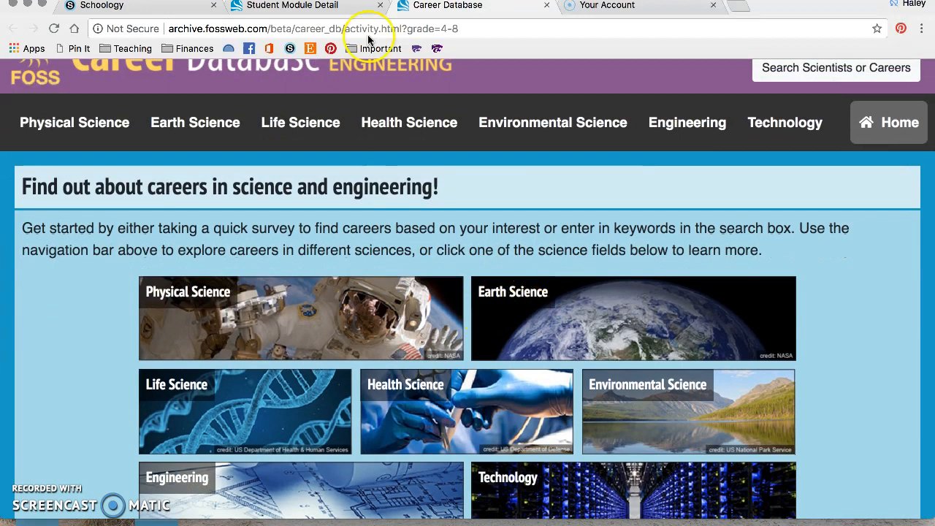
pyautogui.click(545, 6)
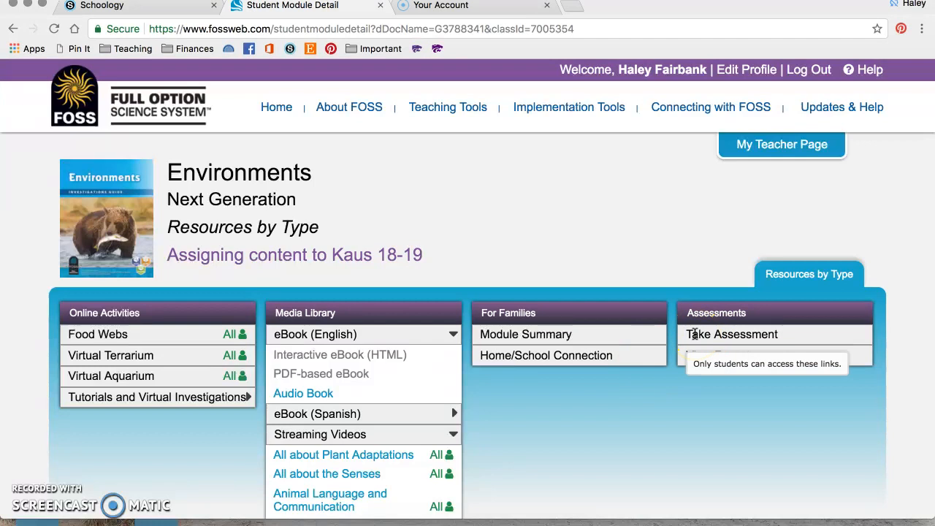
# Go back to the teacher's Environments module page and scroll to the Teaching the Module list.
pyautogui.click(762, 332)
pyautogui.click(759, 333)
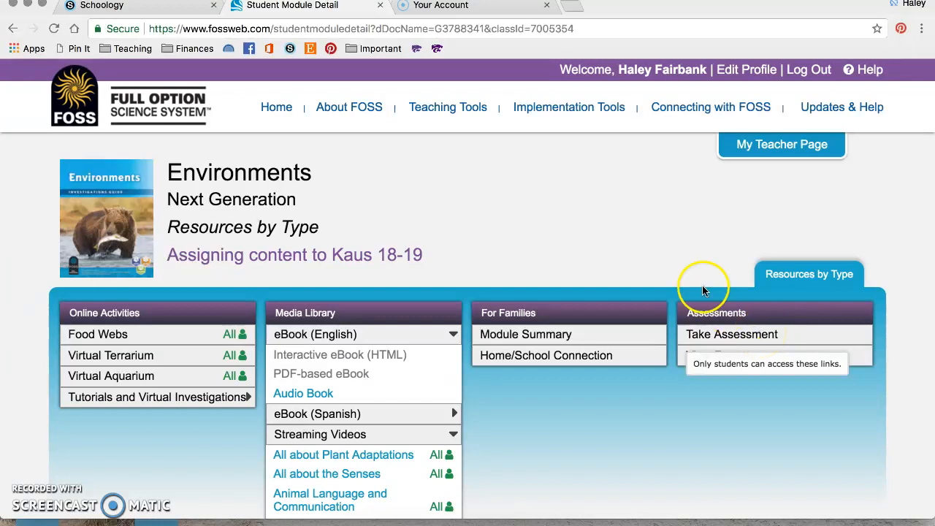
pyautogui.click(767, 160)
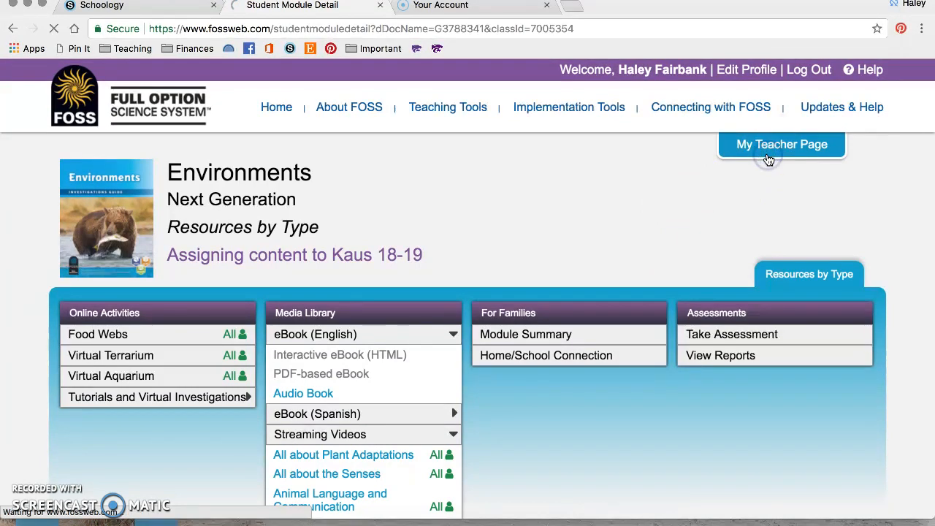
pyautogui.click(651, 218)
pyautogui.scroll(-5, 467, 234)
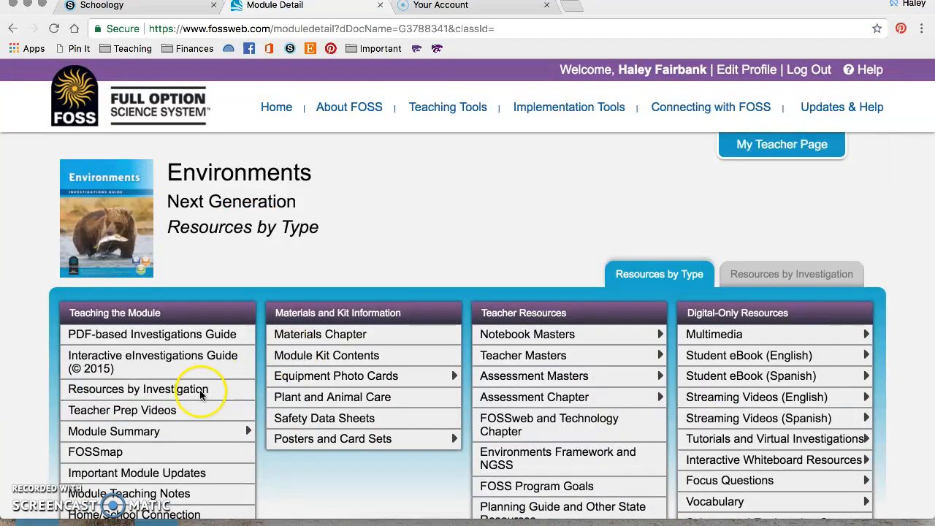
pyautogui.scroll(-2, 105, 387)
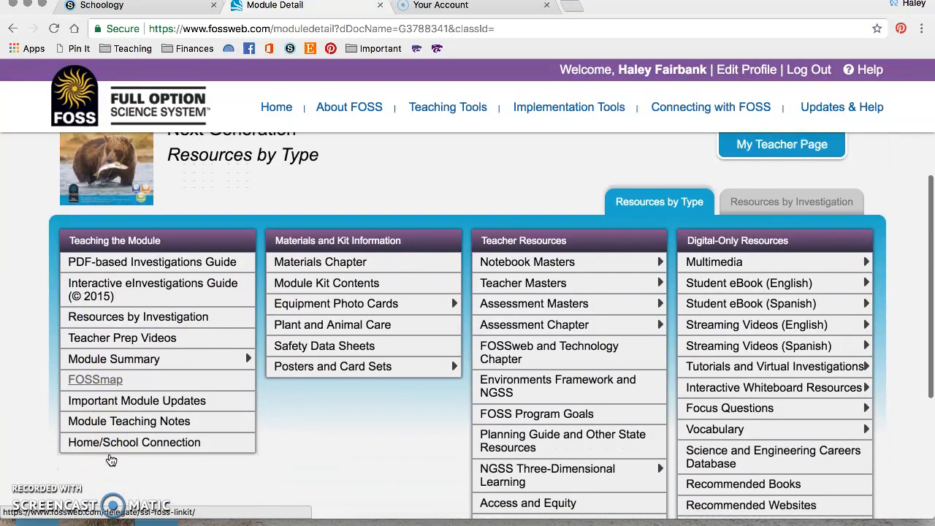
# Open FOSSmap and go to Online Testing > Assign Online Tests.
pyautogui.click(106, 384)
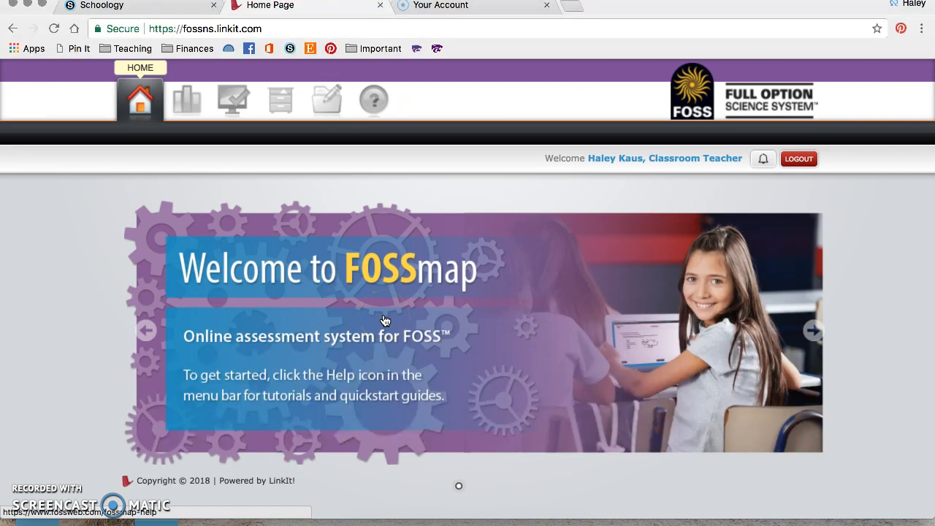
pyautogui.click(229, 114)
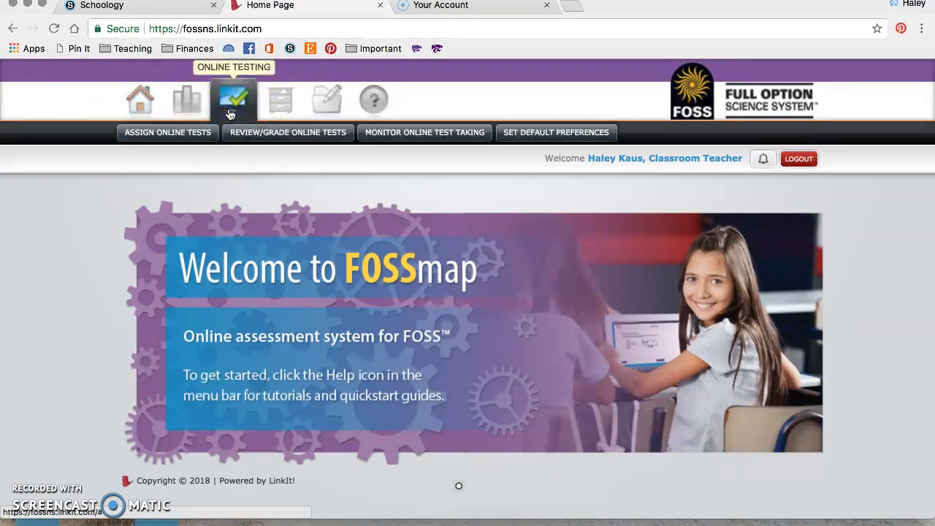
pyautogui.click(196, 140)
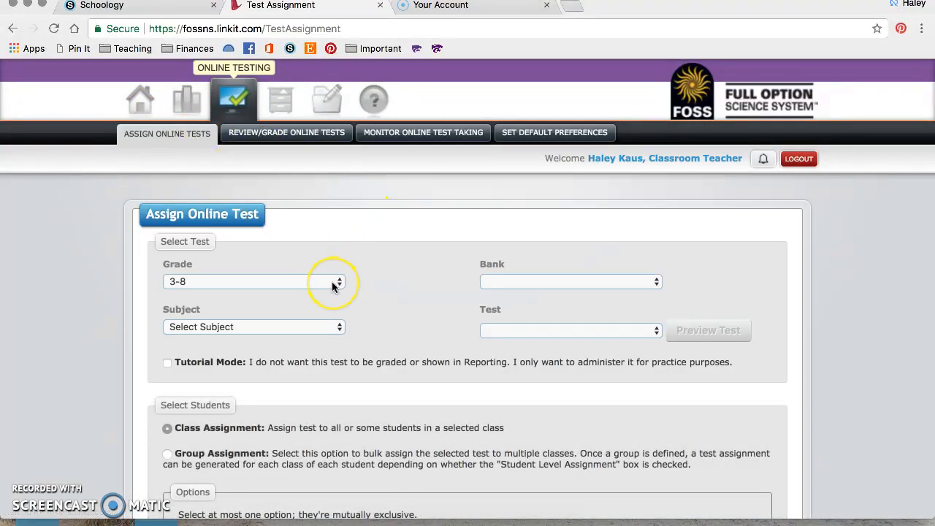
# Choose the Life Science subject and the I-Check 1 Environments (NG) test.
pyautogui.click(314, 327)
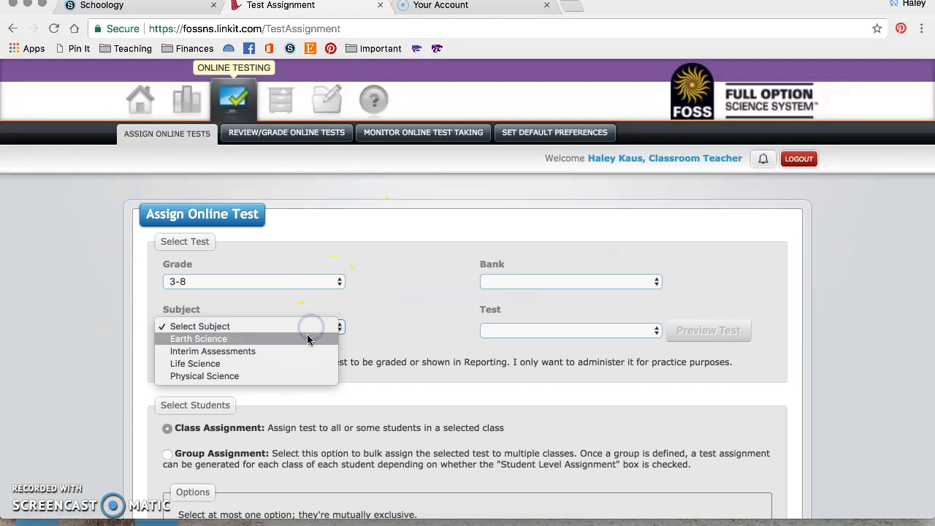
pyautogui.click(299, 362)
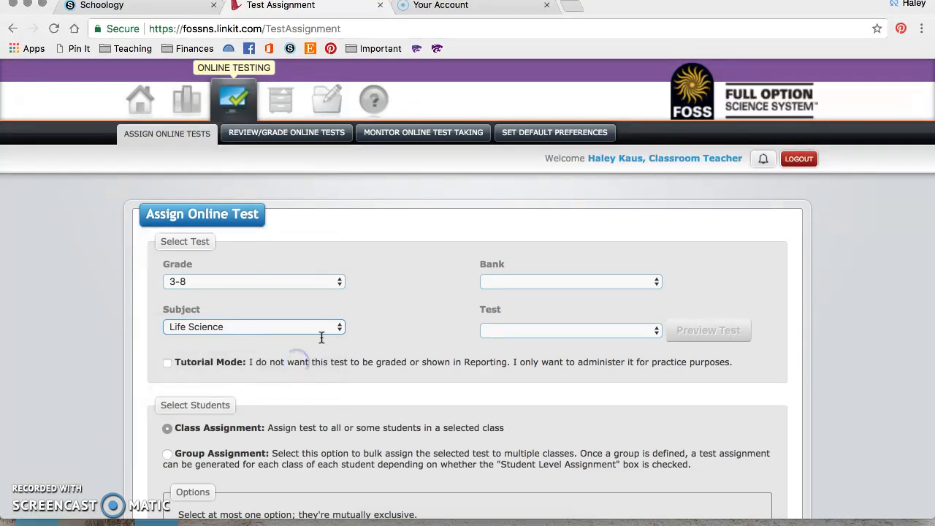
pyautogui.click(499, 328)
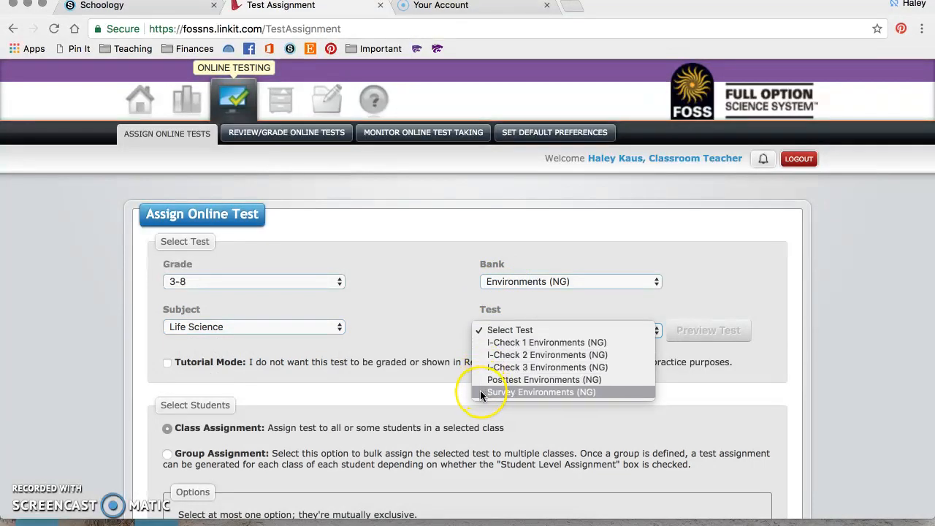
pyautogui.click(507, 342)
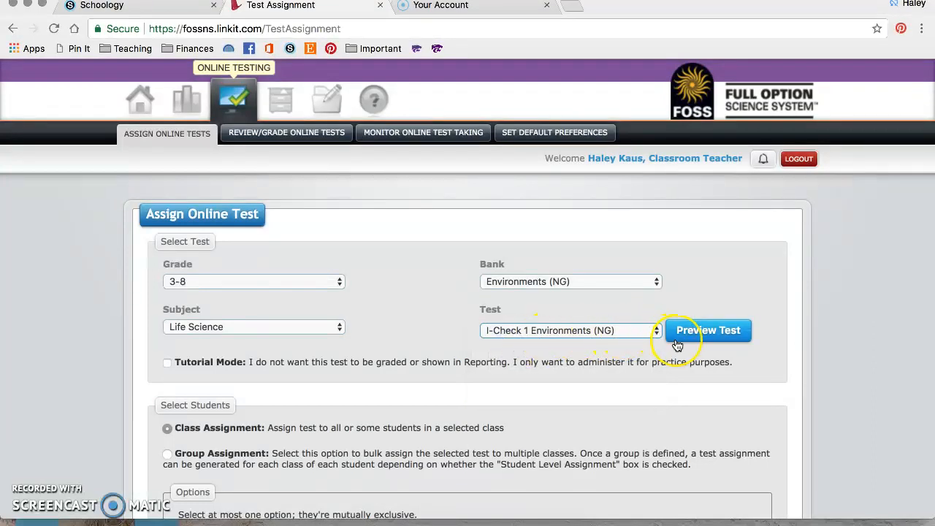
pyautogui.scroll(-1, 677, 345)
pyautogui.click(678, 339)
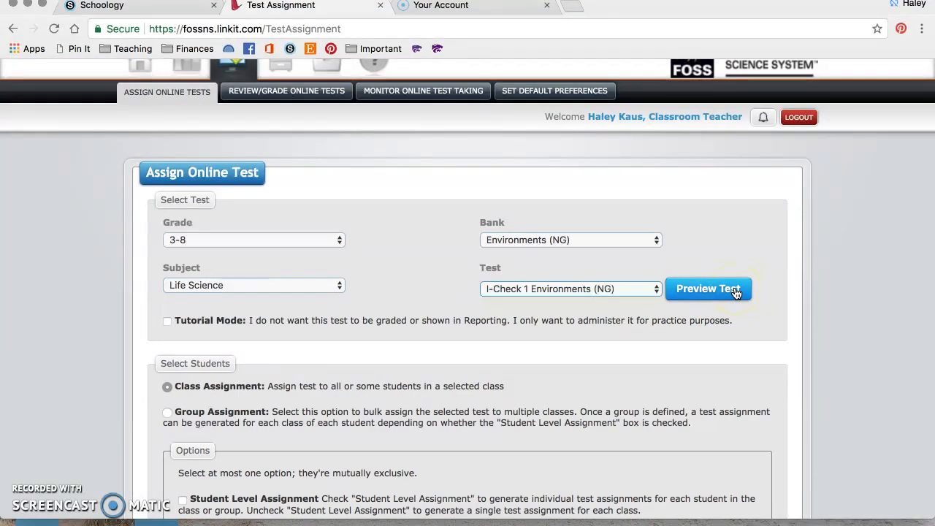
pyautogui.scroll(-1, 736, 292)
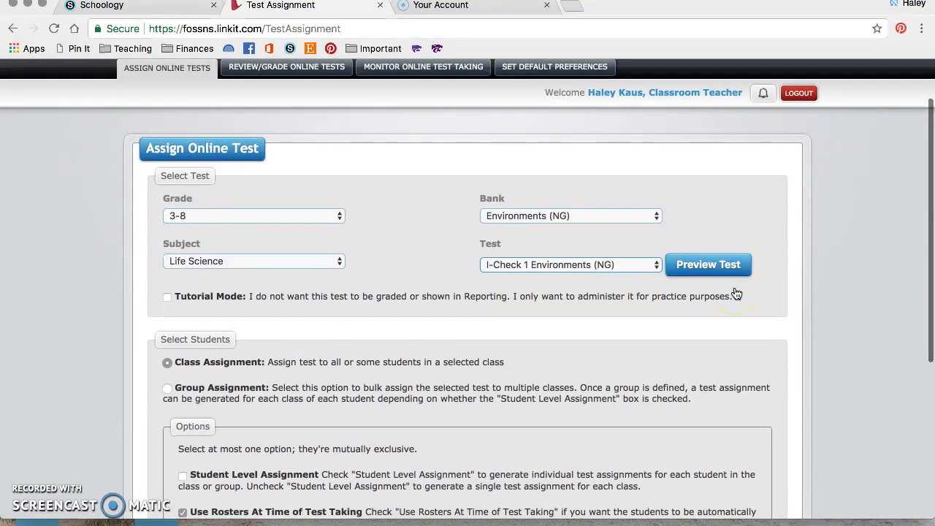
pyautogui.scroll(-1, 724, 331)
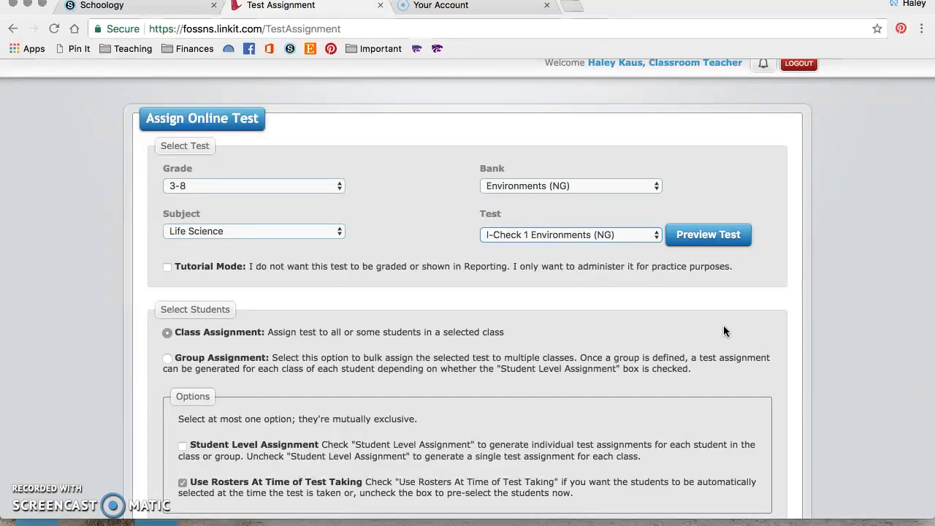
pyautogui.scroll(-1, 724, 332)
pyautogui.scroll(-2, 723, 331)
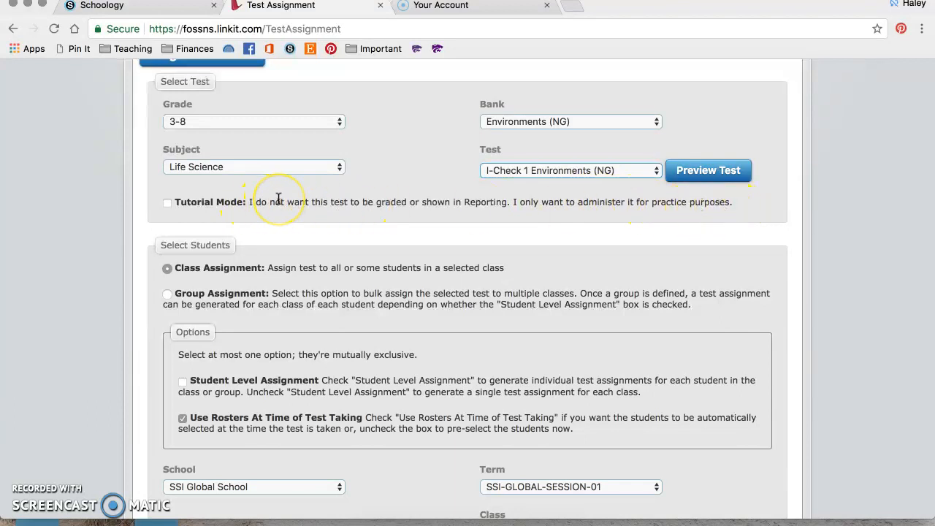
pyautogui.scroll(-3, 278, 199)
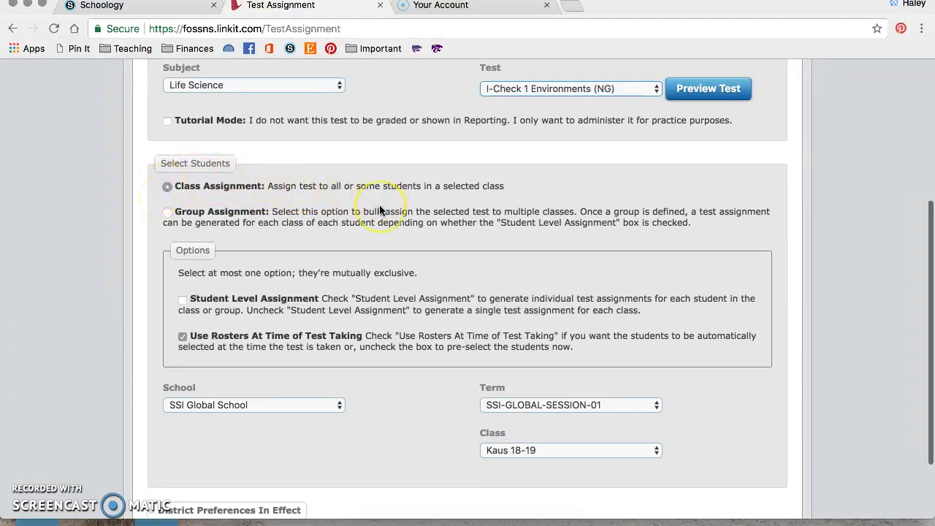
pyautogui.scroll(-2, 379, 206)
pyautogui.scroll(-1, 379, 210)
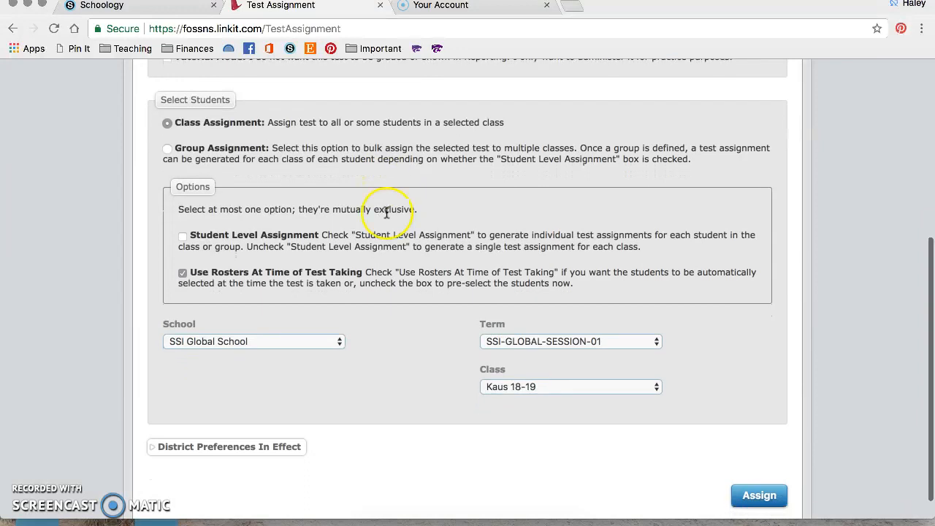
# Assign the test to class Kaus 18-19 and view the generated assignment code.
pyautogui.click(496, 389)
pyautogui.click(496, 387)
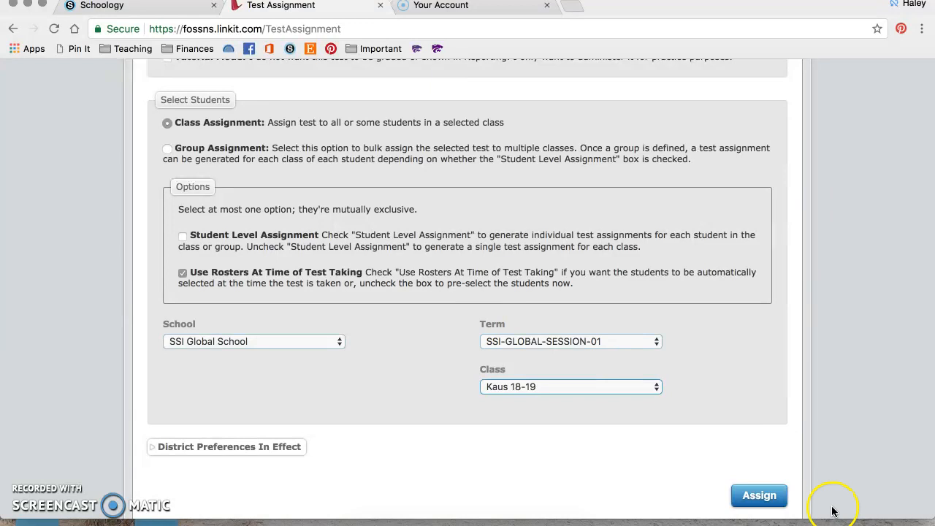
pyautogui.scroll(-1, 773, 496)
pyautogui.click(766, 469)
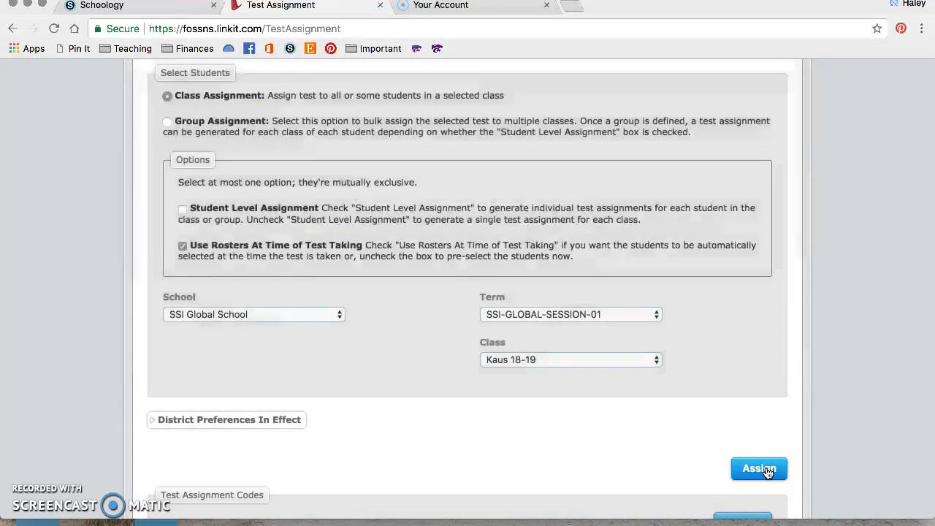
pyautogui.click(674, 299)
pyautogui.scroll(-3, 674, 298)
pyautogui.scroll(-1, 674, 299)
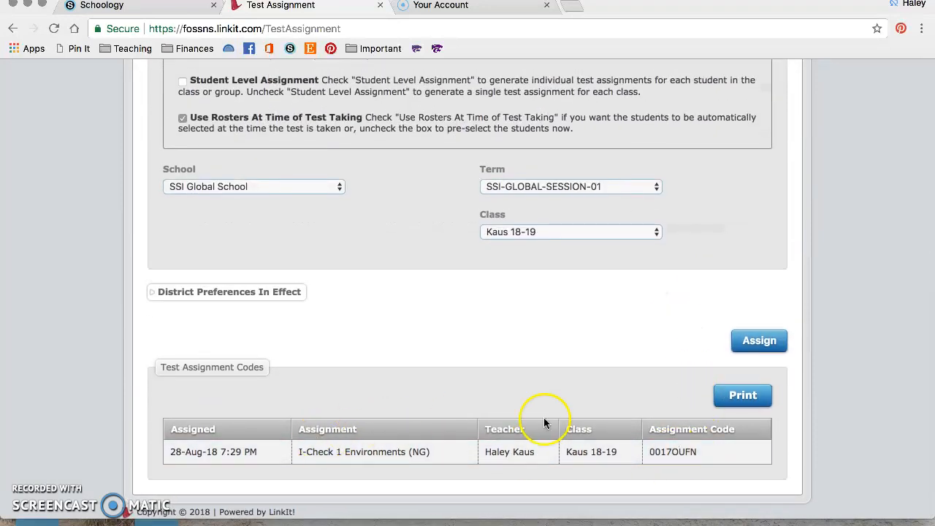
pyautogui.scroll(1, 328, 368)
pyautogui.scroll(10, 328, 366)
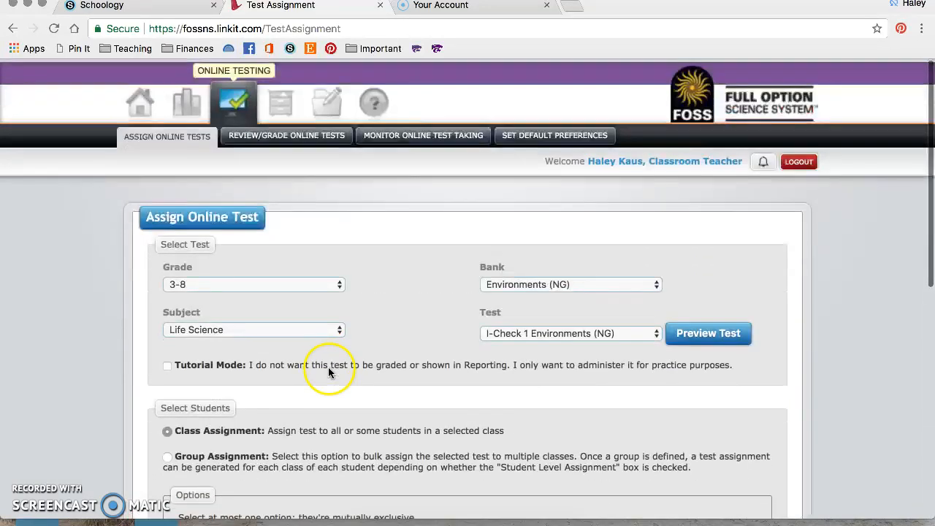
# Review the existing I-Check 1 Environments assignments for Kaus 18-19 in Review/Grade Online Tests.
pyautogui.click(276, 133)
pyautogui.scroll(-5, 380, 213)
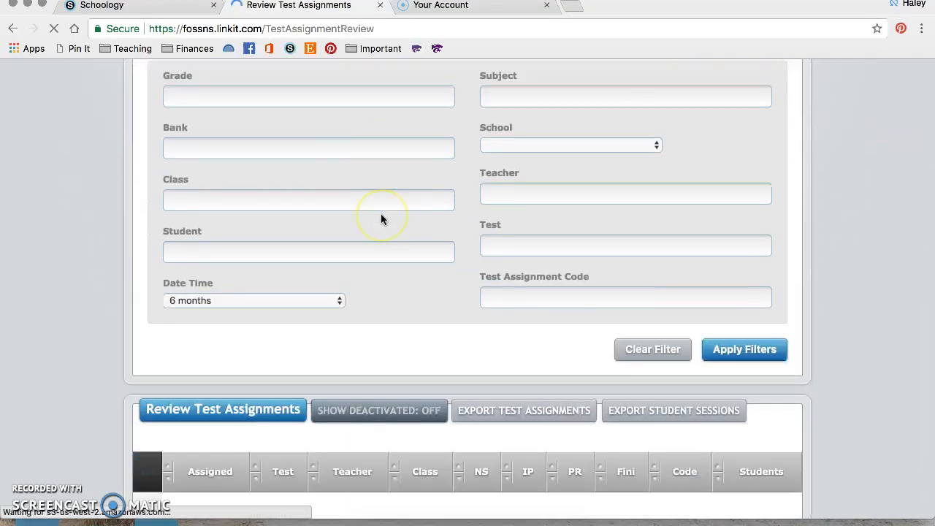
pyautogui.scroll(-2, 398, 365)
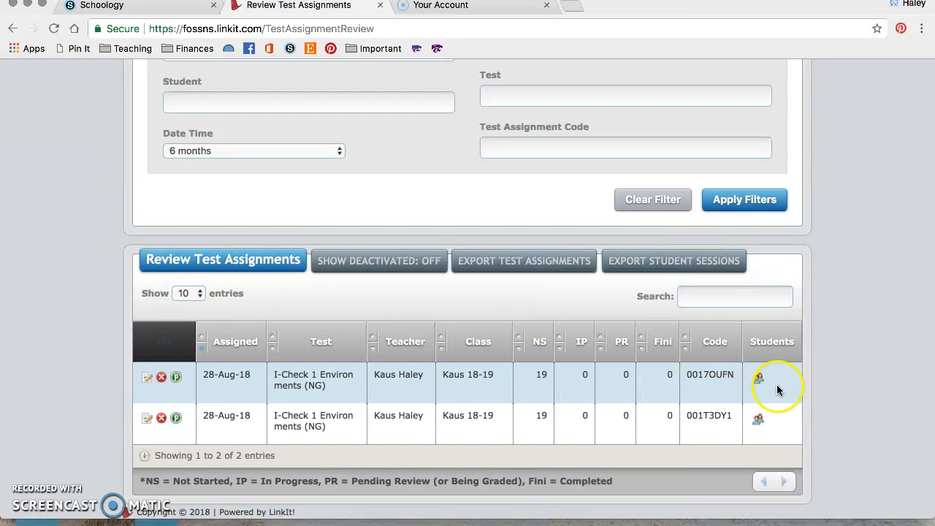
pyautogui.moveTo(539, 371)
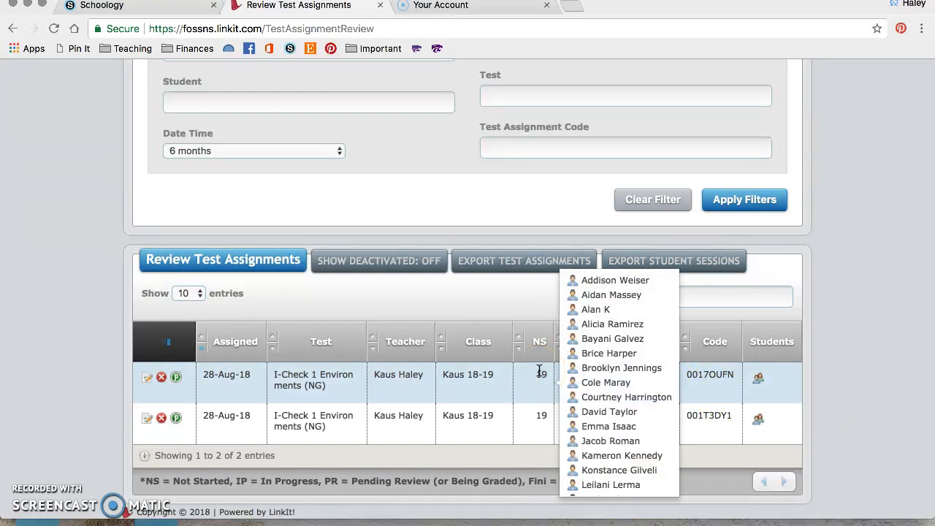
pyautogui.scroll(-3, 599, 371)
pyautogui.scroll(3, 598, 369)
pyautogui.scroll(-3, 598, 369)
pyautogui.scroll(3, 599, 369)
pyautogui.click(839, 350)
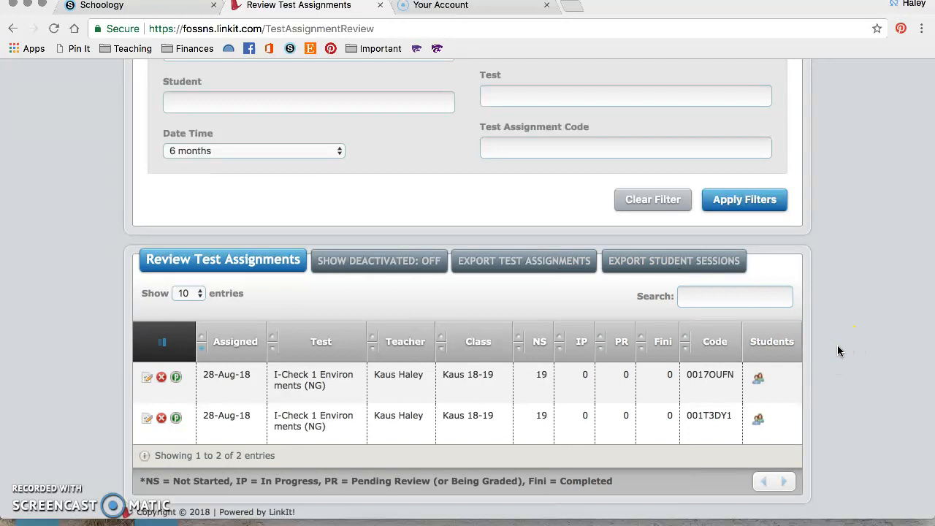
# Make the duplicate second assignment inactive and log out of FOSSmap.
pyautogui.click(162, 419)
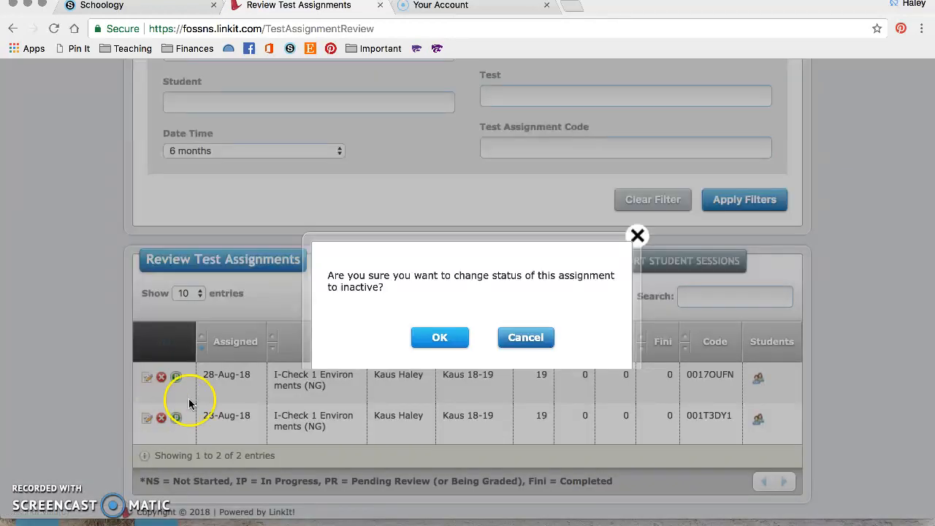
pyautogui.click(440, 338)
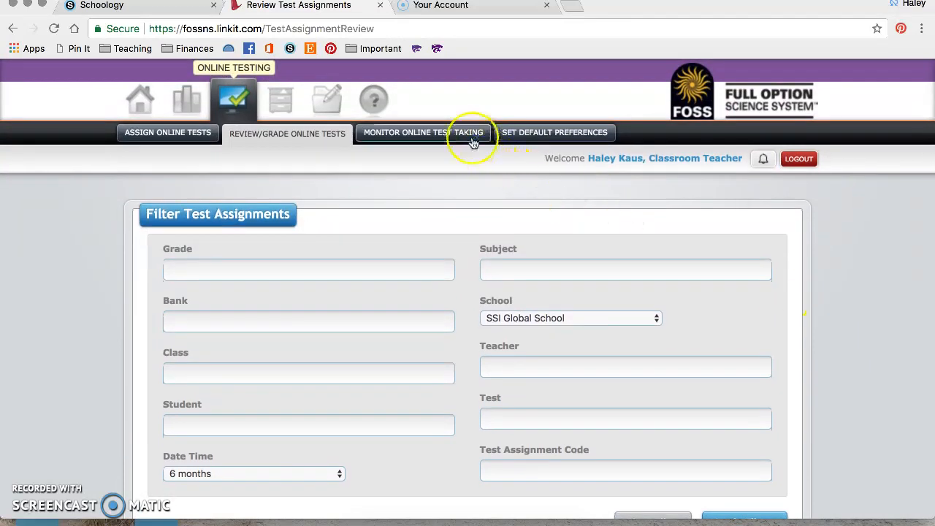
pyautogui.click(799, 160)
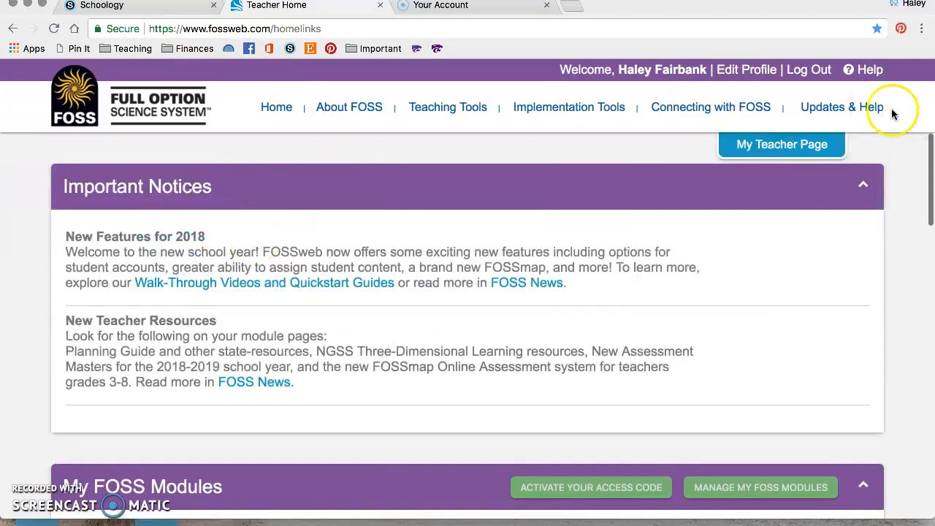
# Log out of the teacher account and attempt a Class/Student Login with the student's credentials.
pyautogui.click(814, 71)
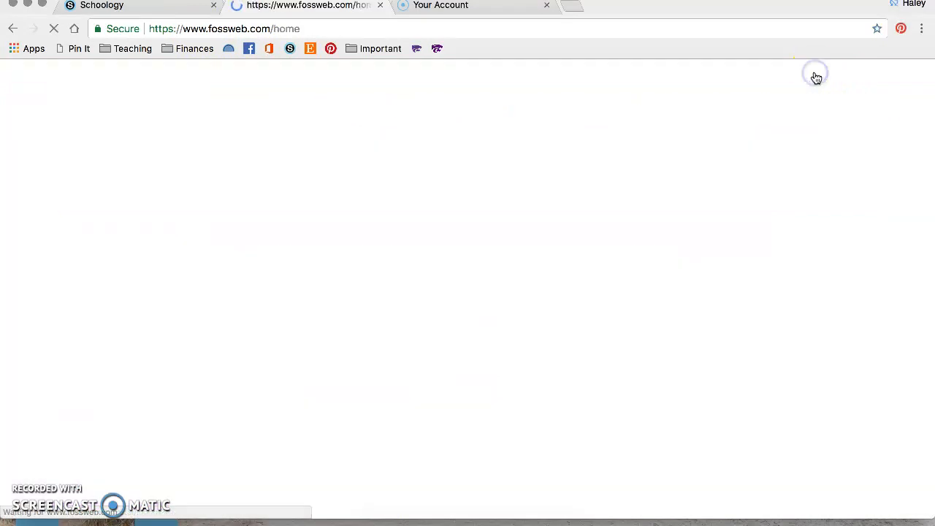
pyautogui.scroll(-10, 408, 305)
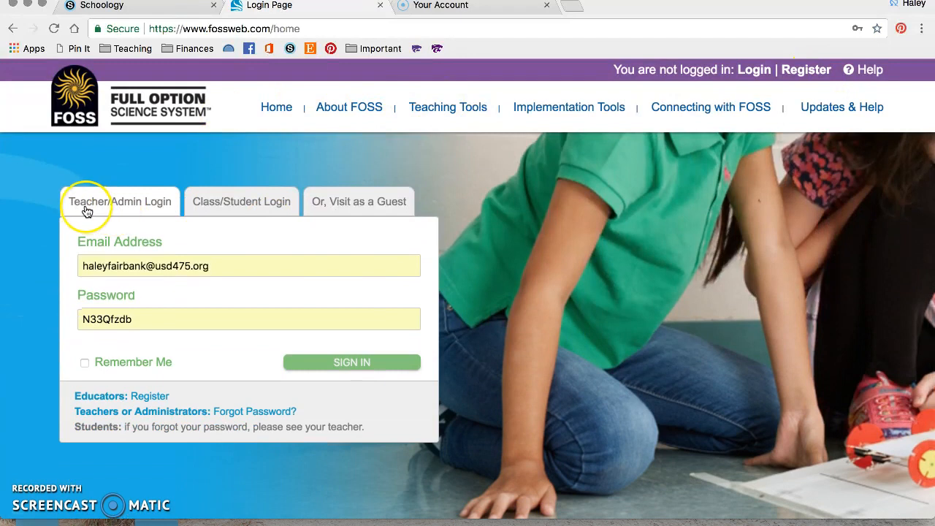
pyautogui.click(201, 203)
pyautogui.click(188, 268)
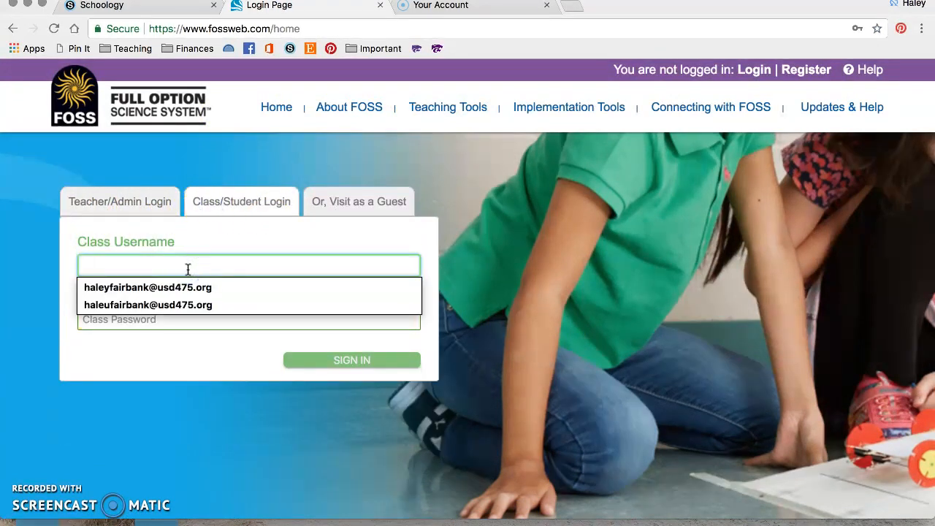
pyautogui.click(183, 266)
pyautogui.write('4')
pyautogui.press('BackSpace')
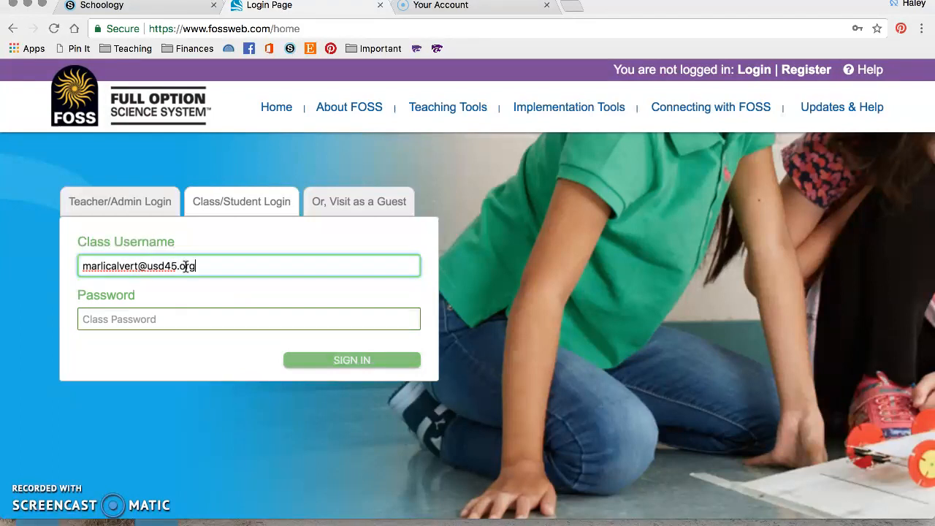
pyautogui.press('Tab')
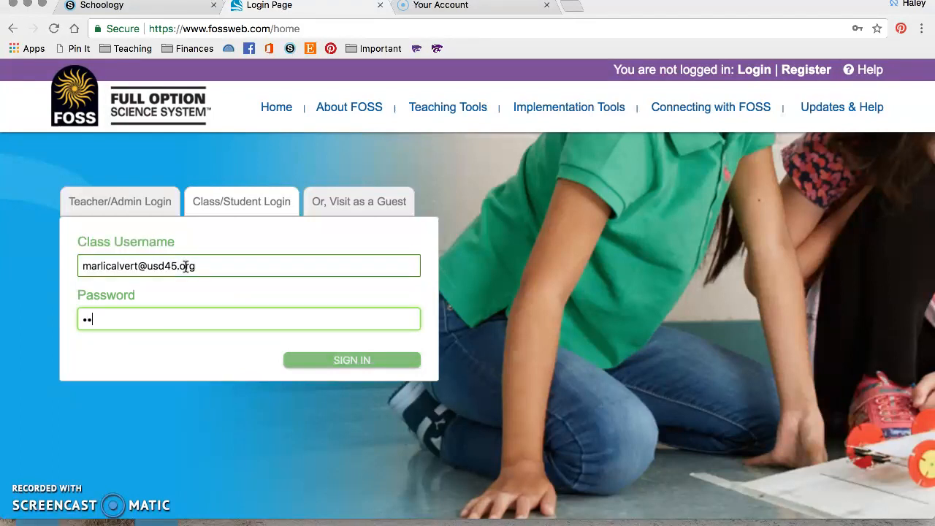
pyautogui.click(349, 359)
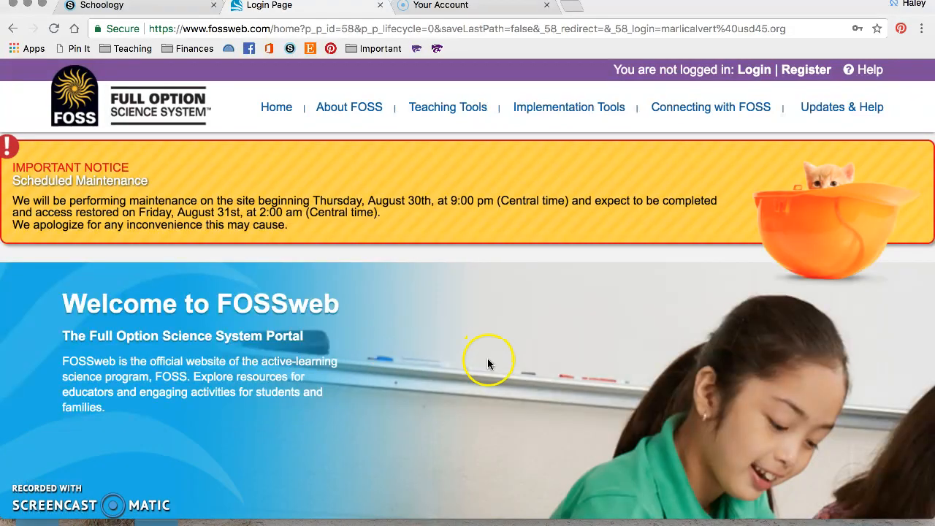
pyautogui.scroll(-5, 487, 358)
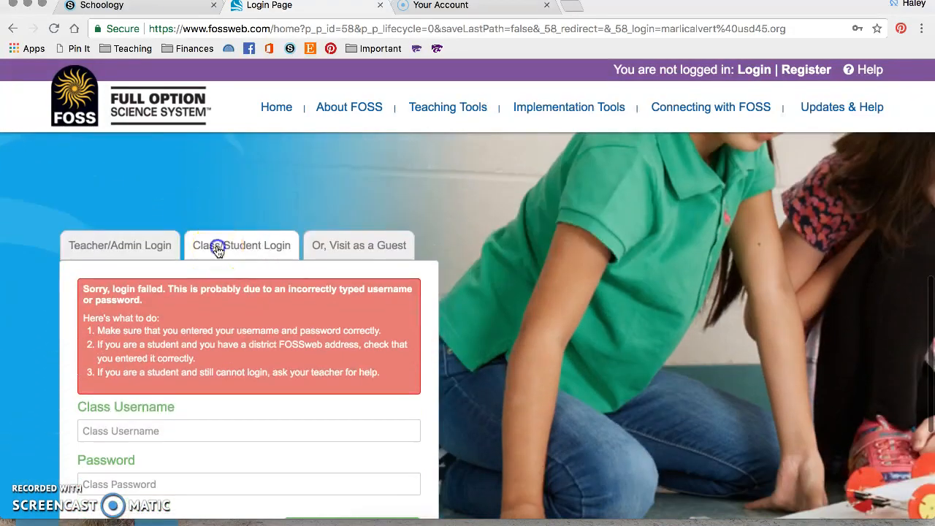
# Re-enter the student's username and password and sign in successfully.
pyautogui.click(217, 249)
pyautogui.click(182, 308)
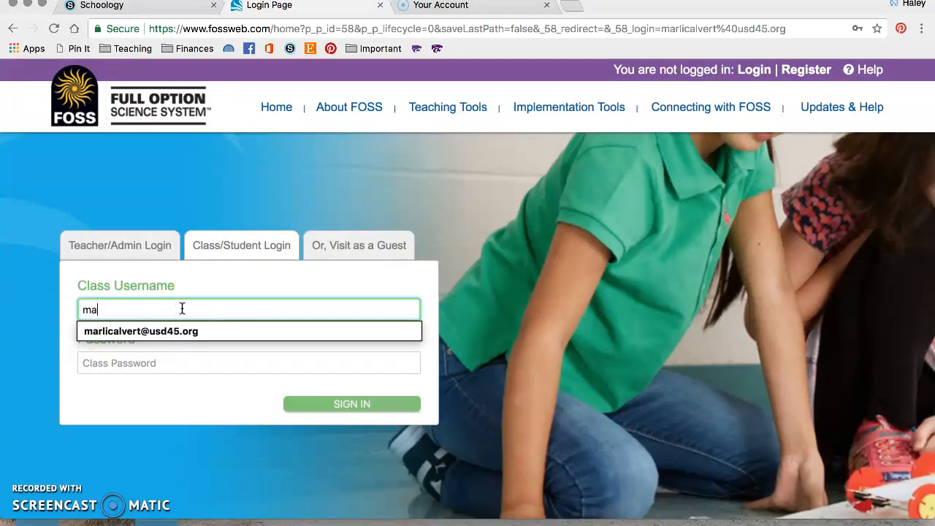
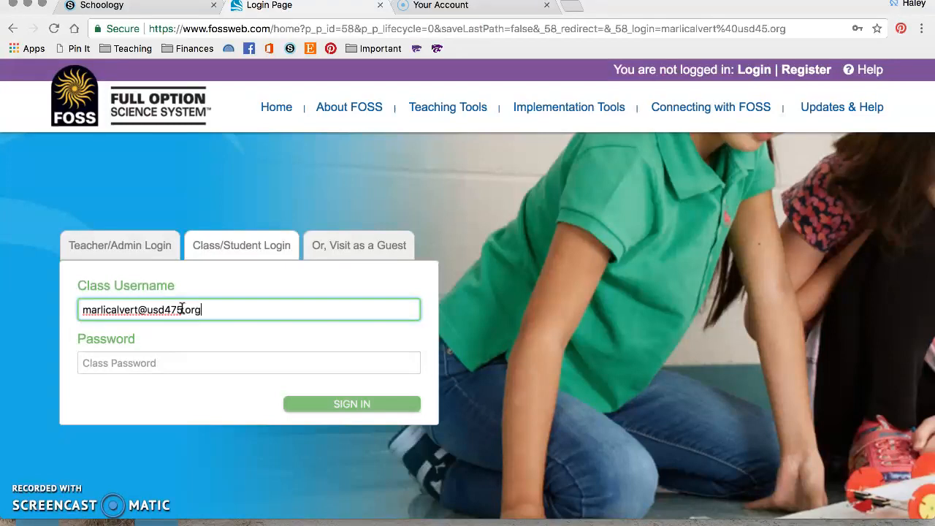
pyautogui.press('Tab')
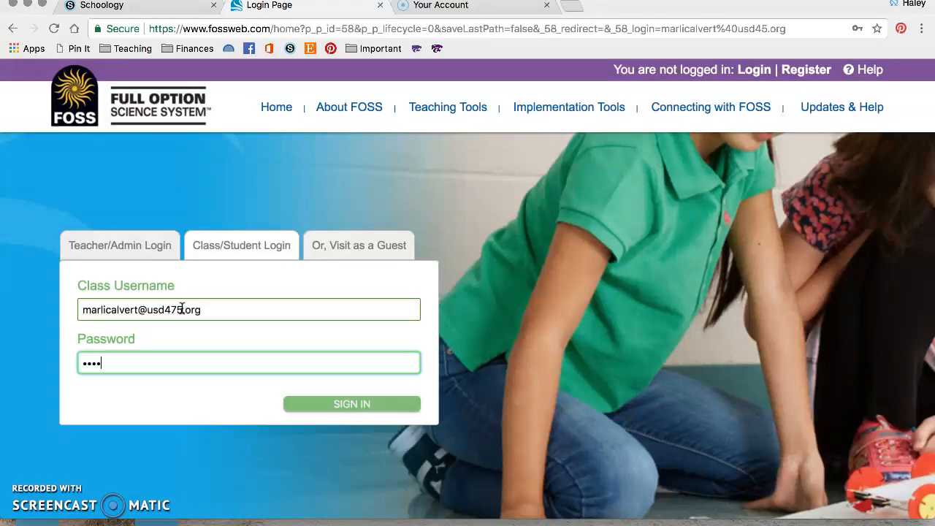
pyautogui.click(327, 396)
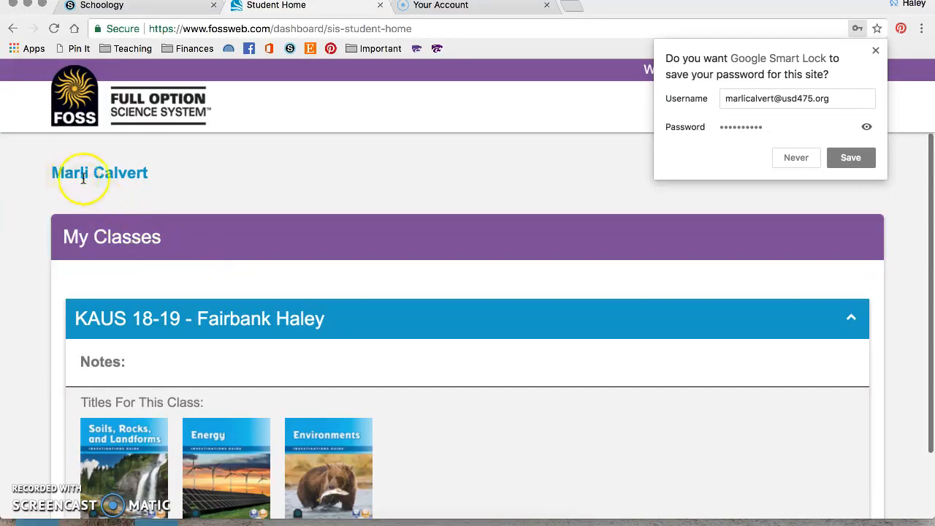
# Dismiss the save-password popup and open the Environments module resources.
pyautogui.click(874, 51)
pyautogui.scroll(-2, 450, 260)
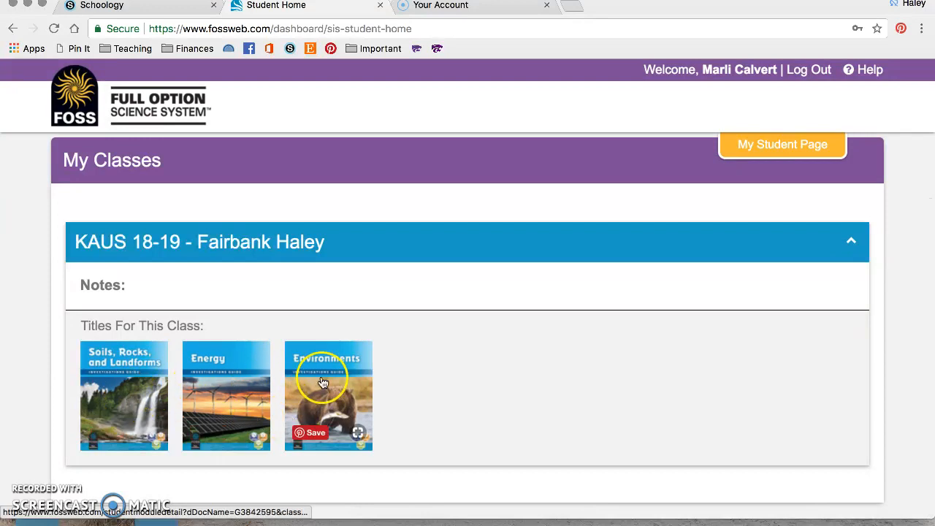
pyautogui.click(352, 380)
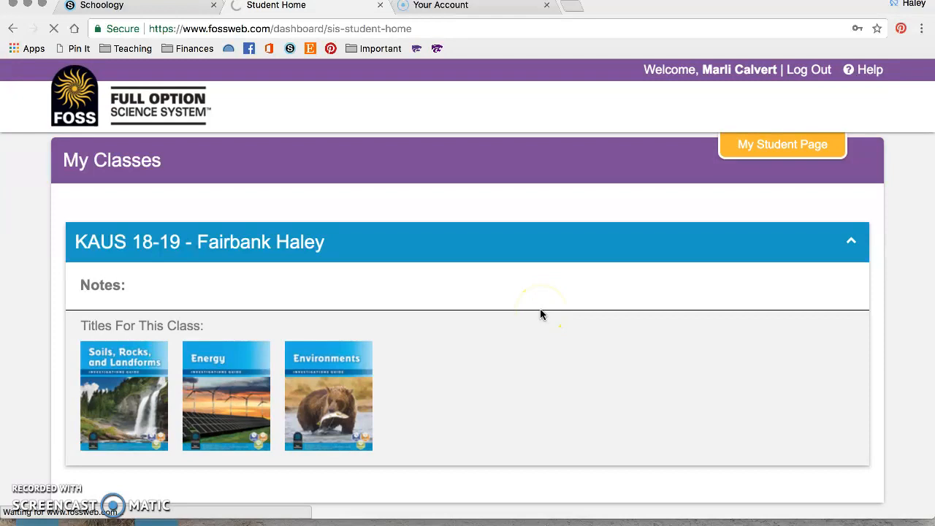
pyautogui.scroll(-2, 541, 311)
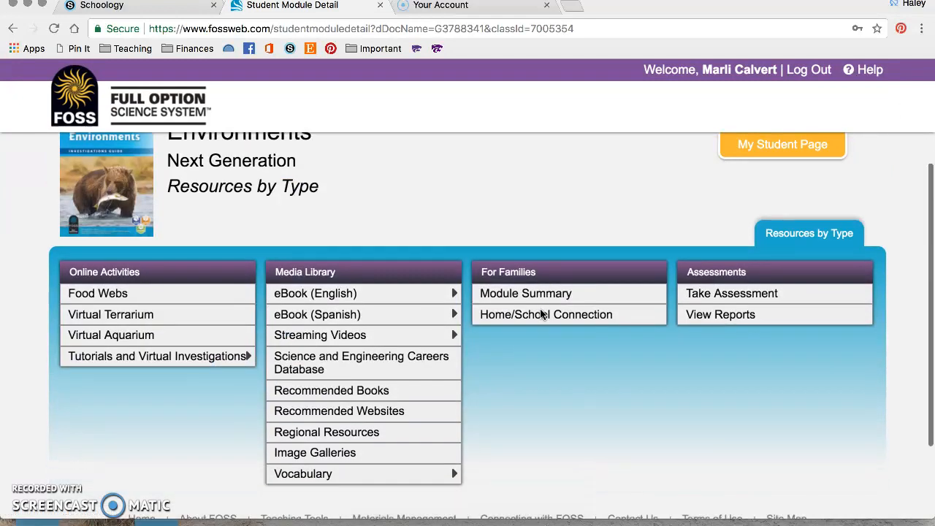
pyautogui.scroll(-2, 541, 314)
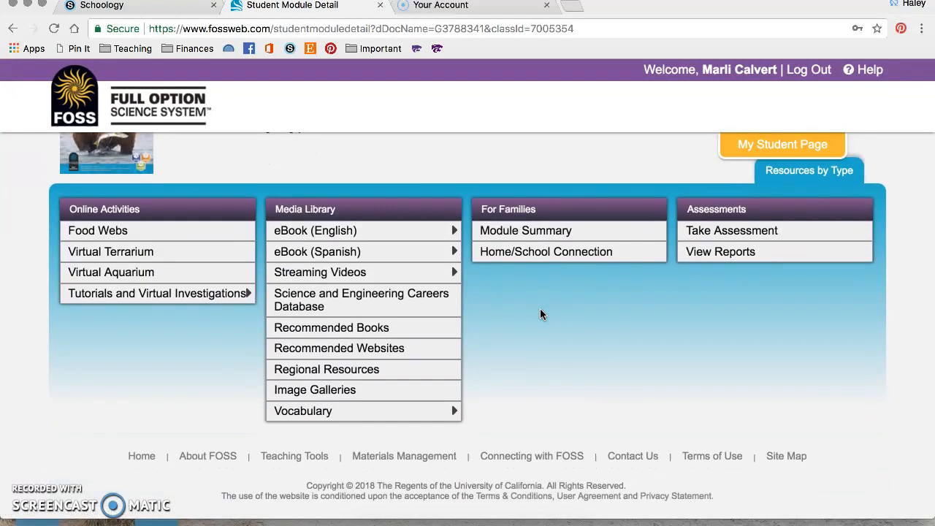
# Run the Virtual Terrarium with one isopod, then close its tab.
pyautogui.click(102, 232)
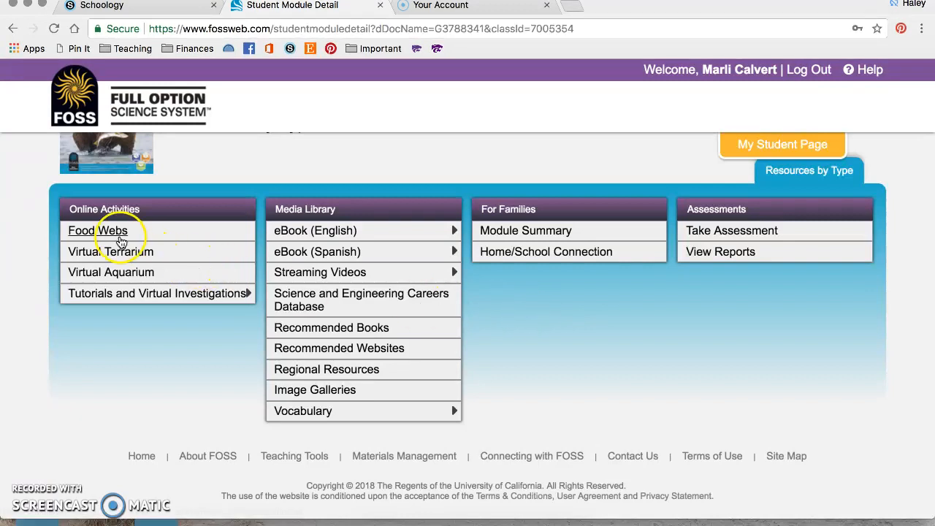
pyautogui.click(120, 263)
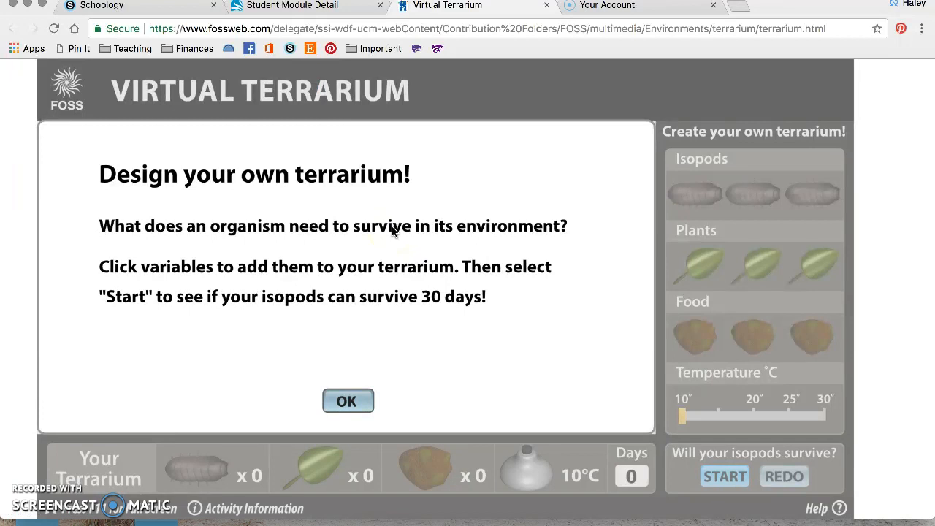
pyautogui.click(347, 400)
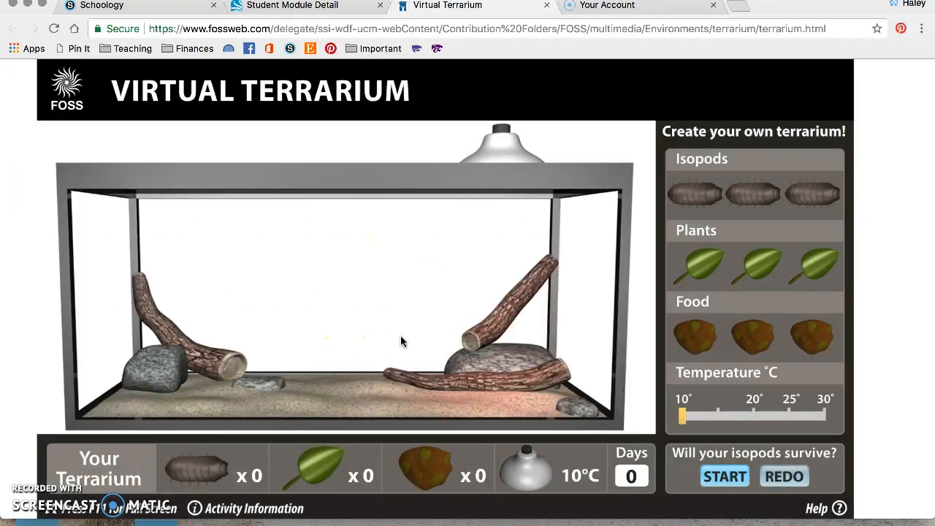
pyautogui.click(694, 193)
pyautogui.click(724, 474)
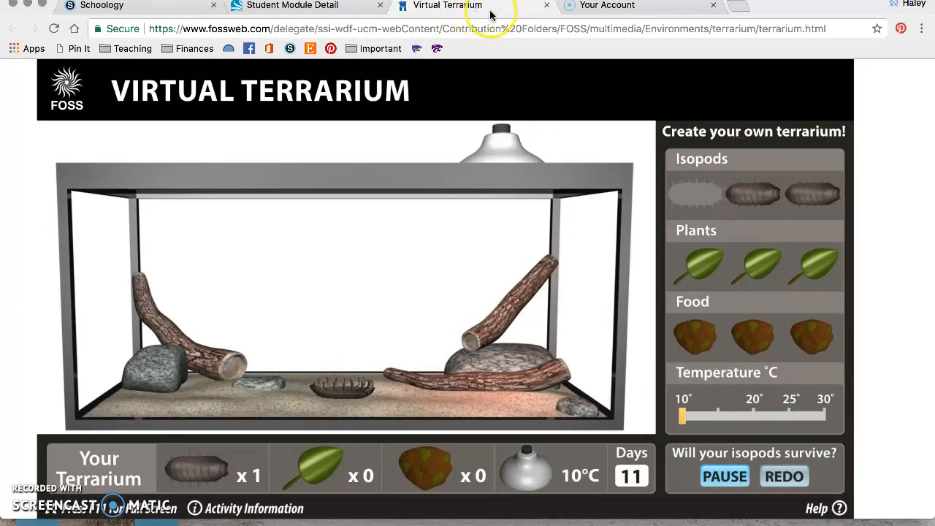
pyautogui.click(547, 5)
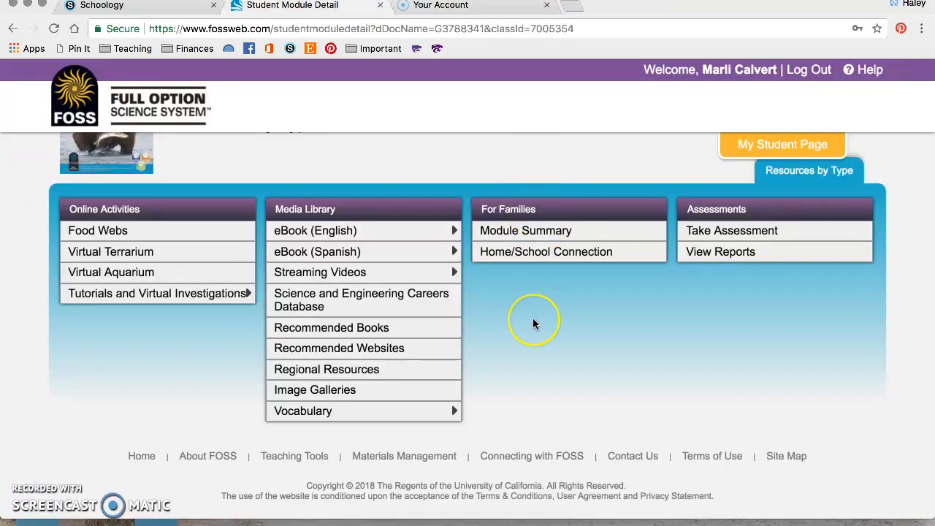
# Expand the Tutorials and eBook (English) options to show Audio Book.
pyautogui.click(213, 293)
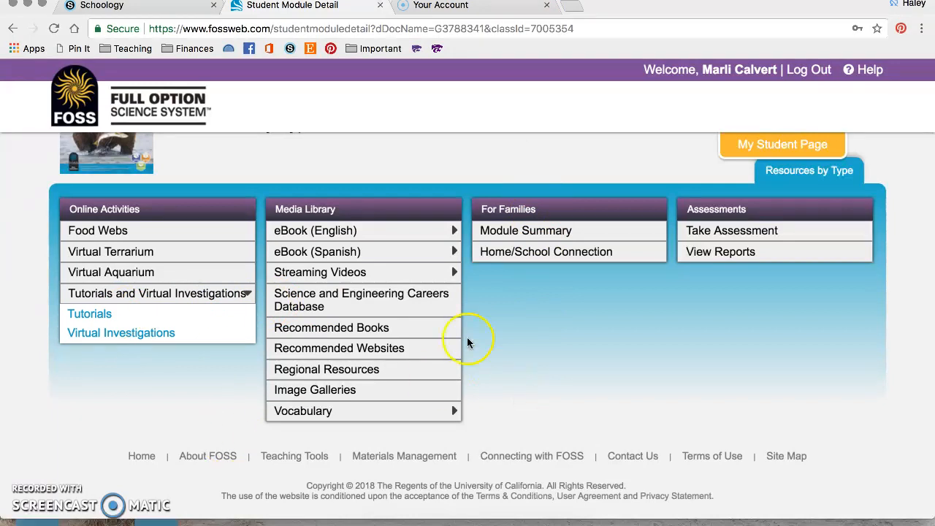
pyautogui.click(341, 236)
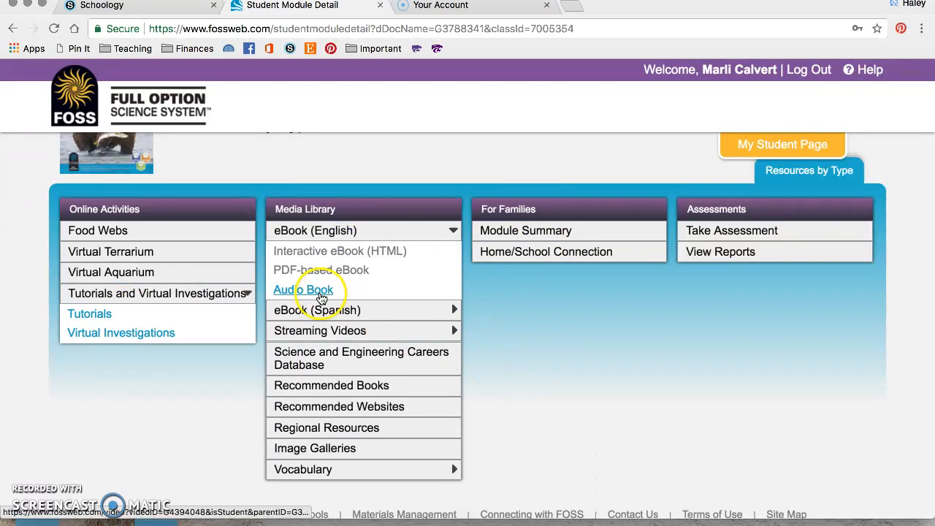
pyautogui.scroll(-1, 602, 371)
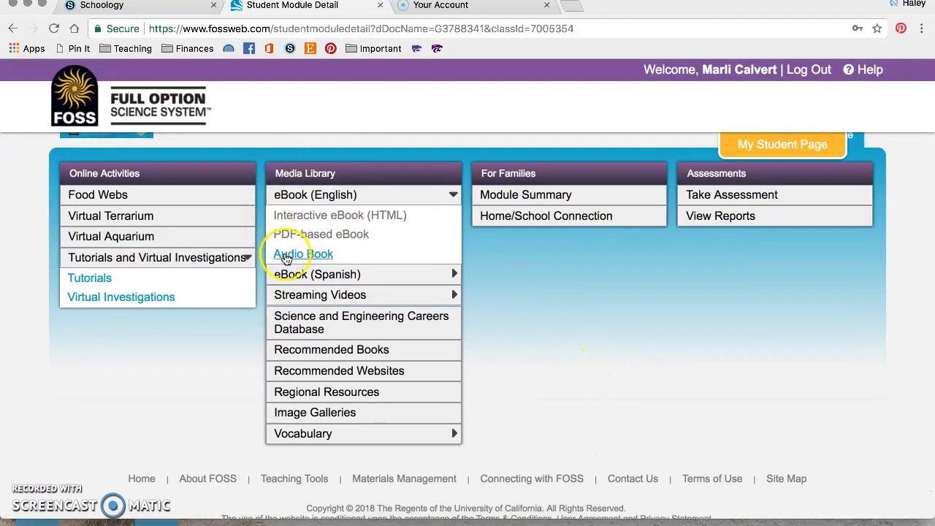
pyautogui.scroll(1, 587, 287)
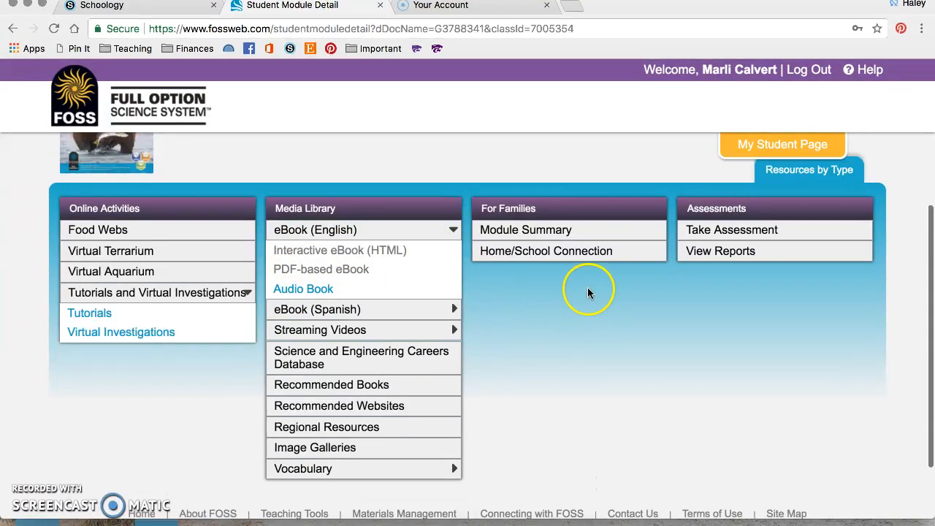
# Sign in to FOSSmap with the student's username and password, declining to save the password.
pyautogui.click(729, 241)
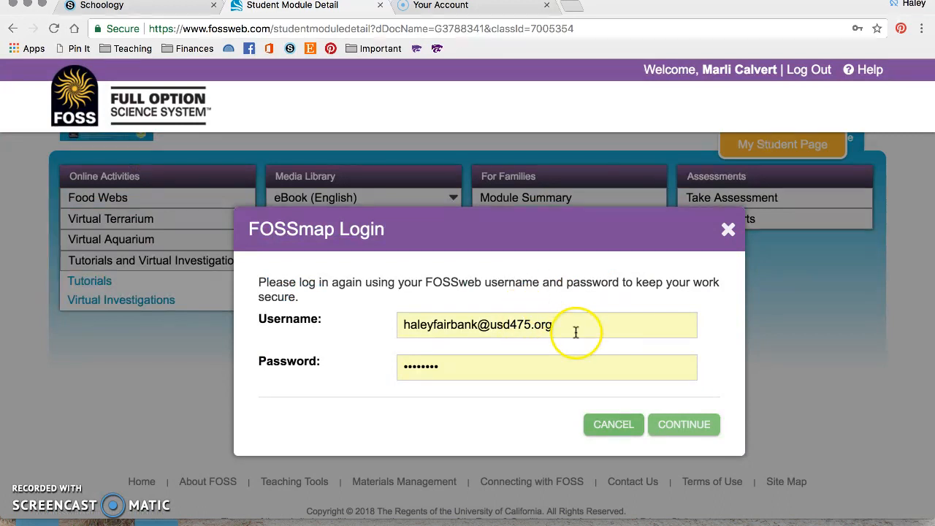
pyautogui.moveTo(572, 328); pyautogui.dragTo(376, 308)
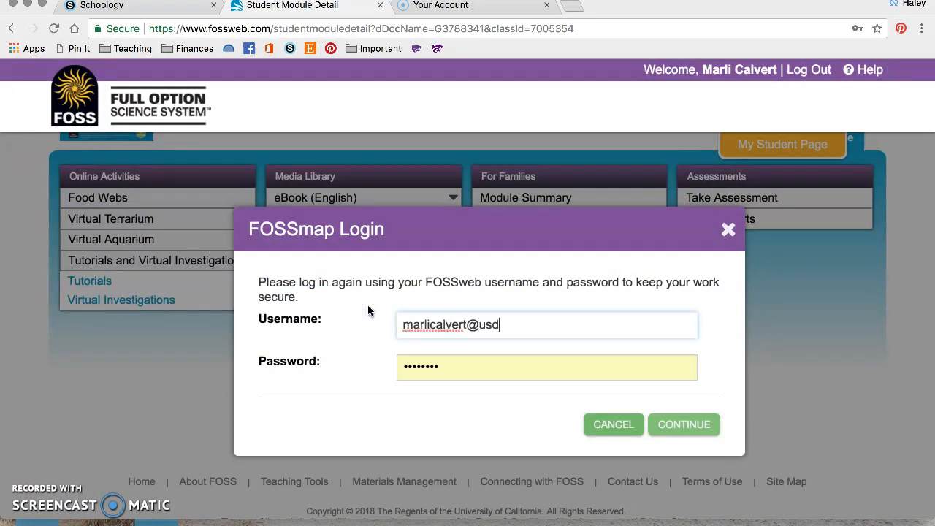
pyautogui.press('Tab')
pyautogui.write('•••')
pyautogui.click(675, 427)
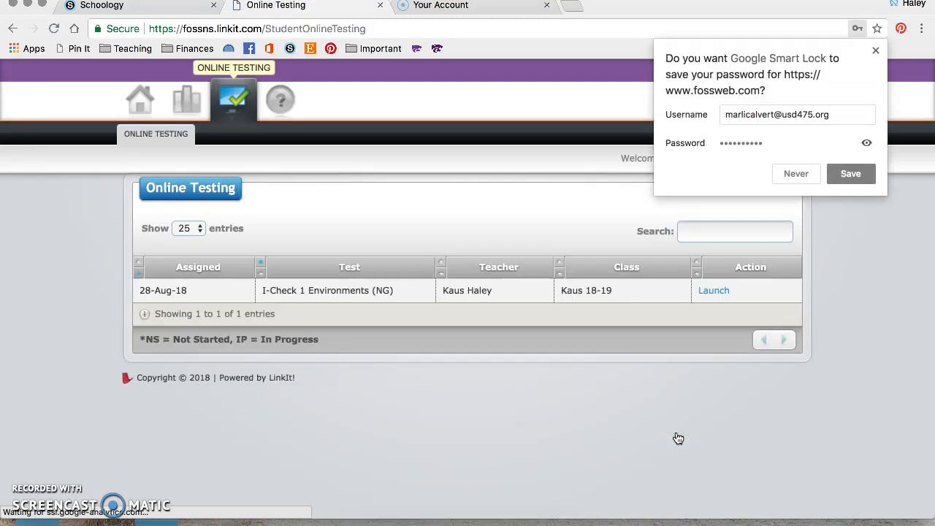
pyautogui.click(875, 49)
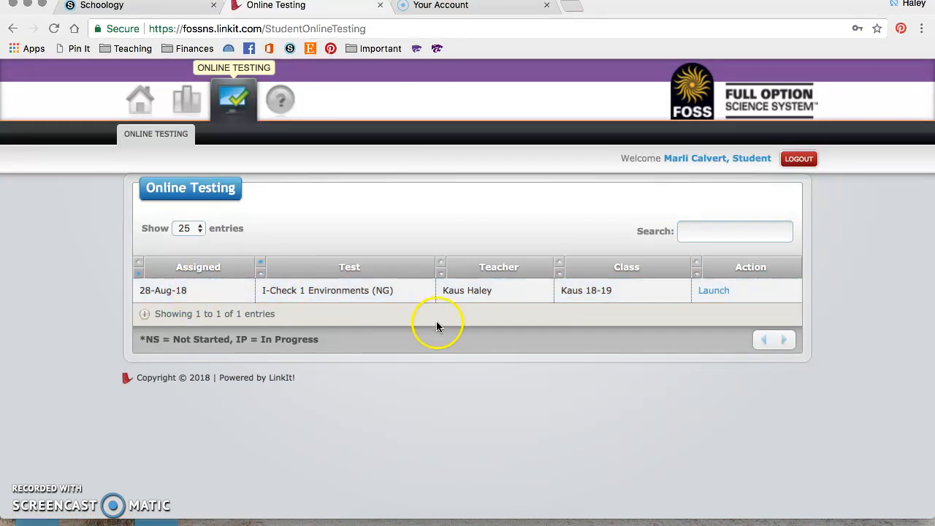
# Launch and begin the I-Check 1 Environments (NG) test, then close its tab.
pyautogui.click(713, 292)
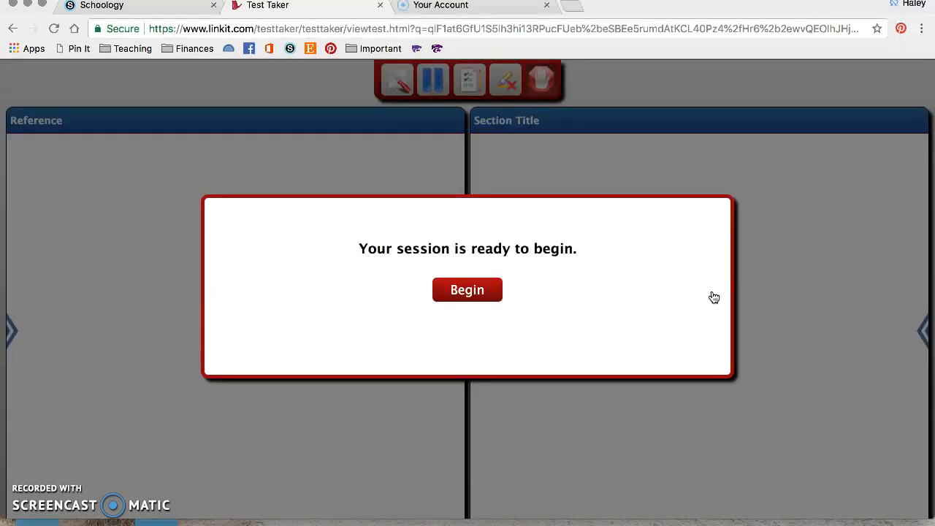
pyautogui.click(501, 295)
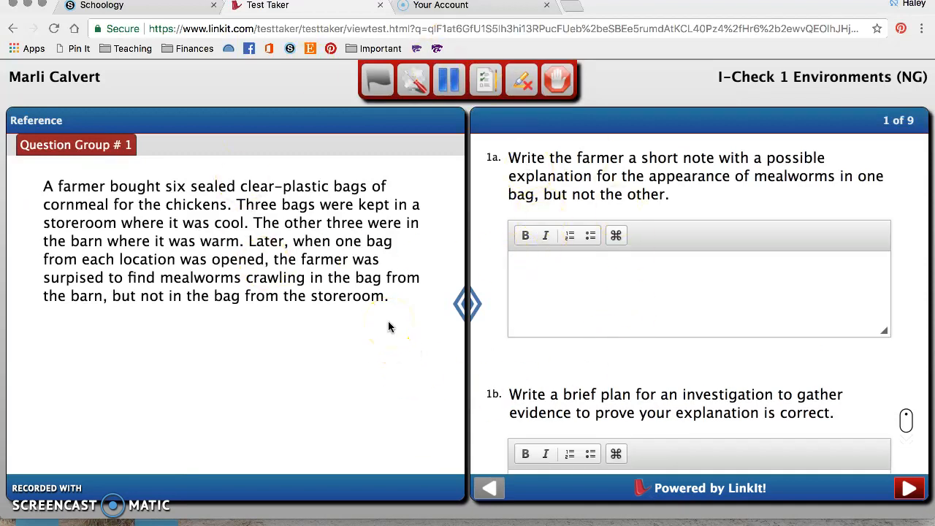
pyautogui.click(381, 6)
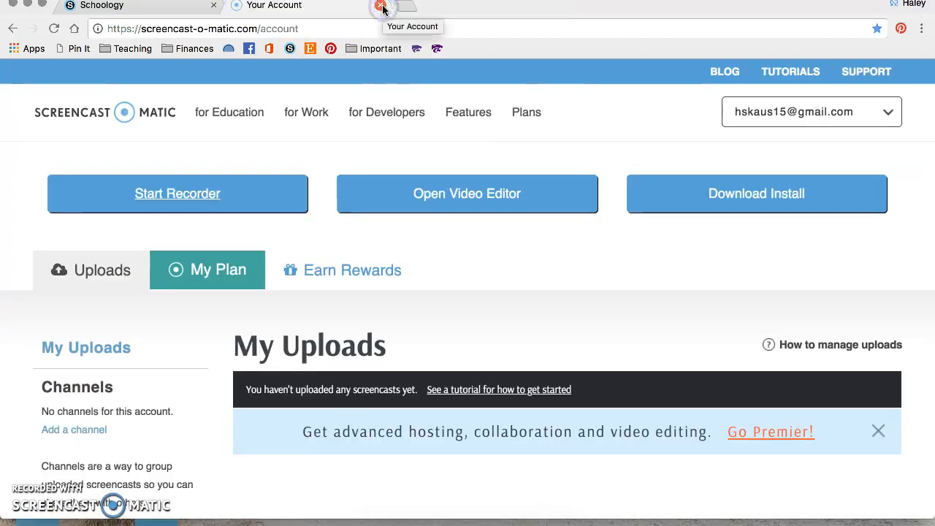